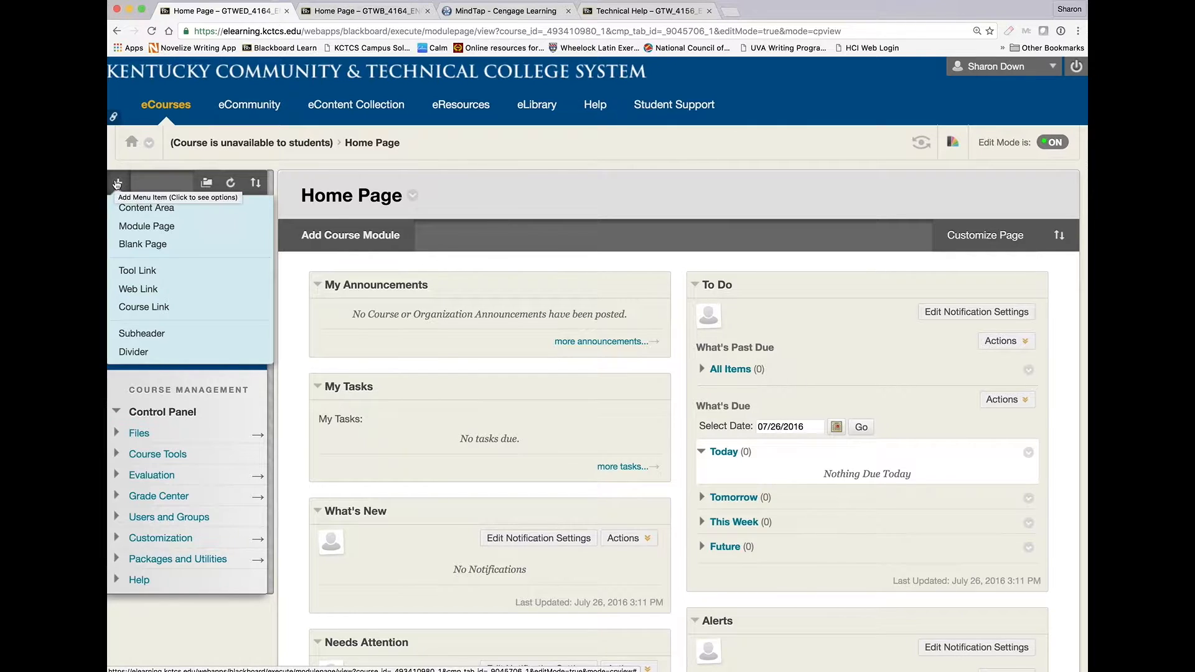
# Add a new content area named eBook Access to the course menu and make it available to users.
pyautogui.click(138, 207)
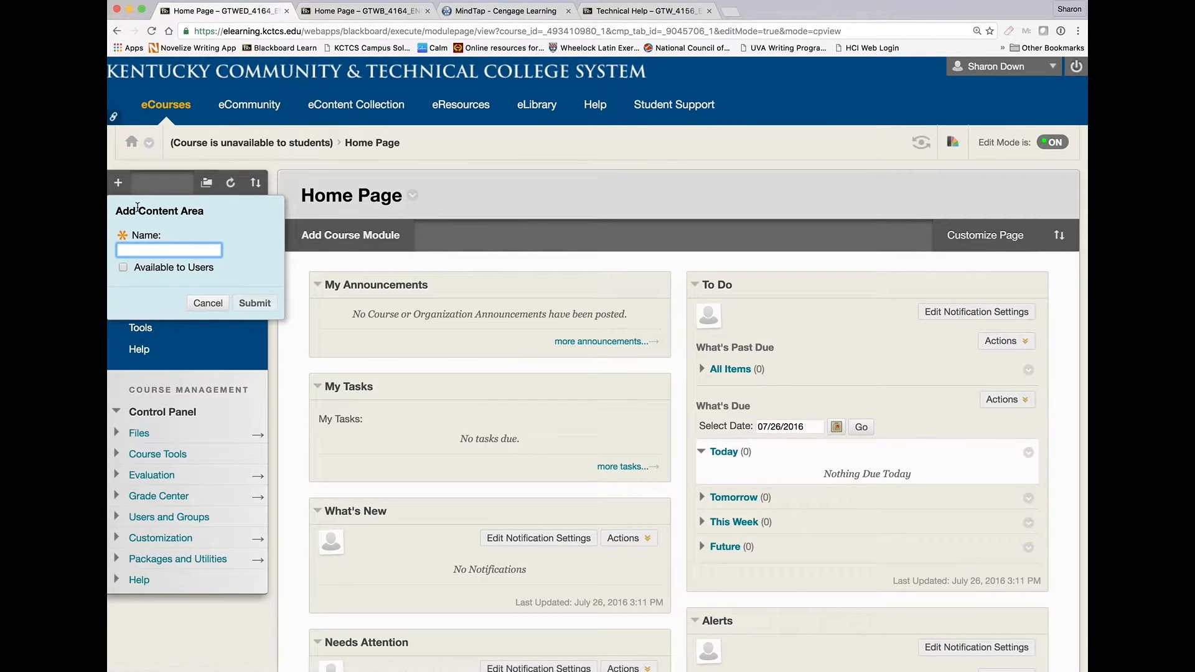
pyautogui.write('eBook Access')
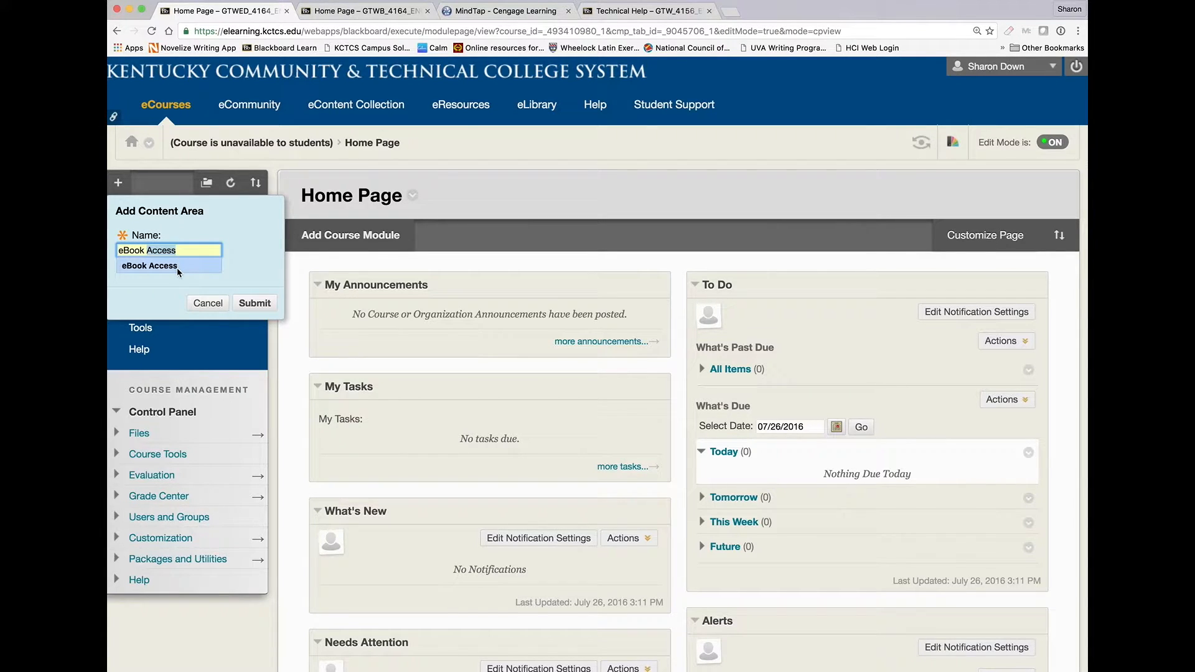
pyautogui.click(178, 271)
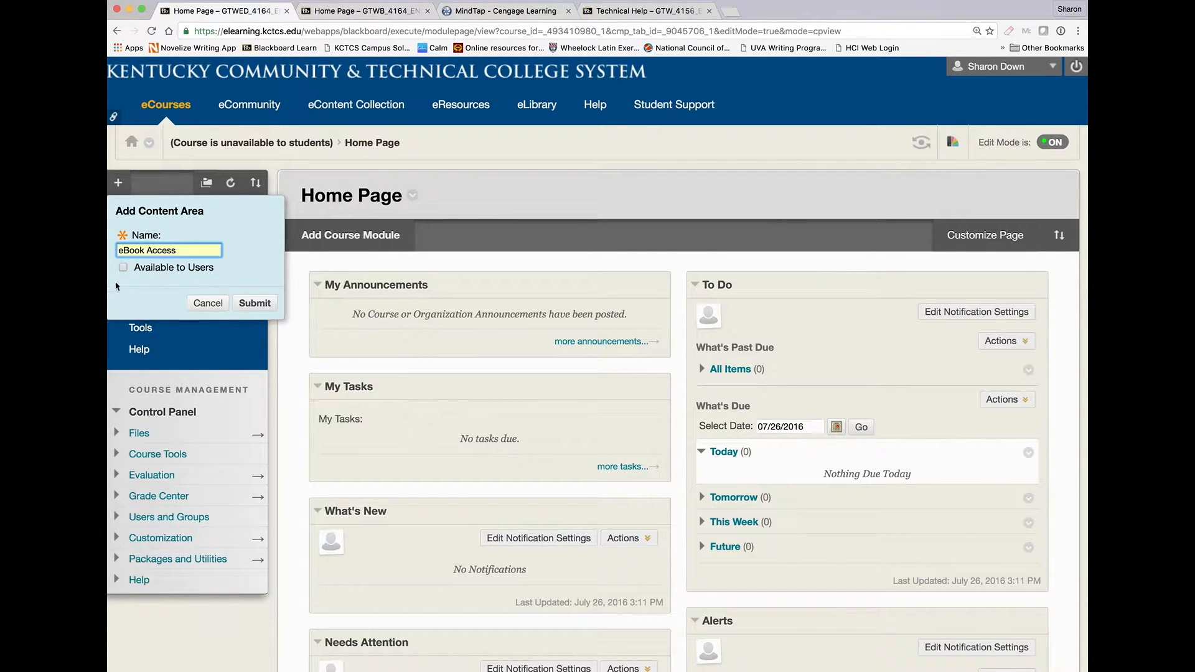
pyautogui.click(259, 304)
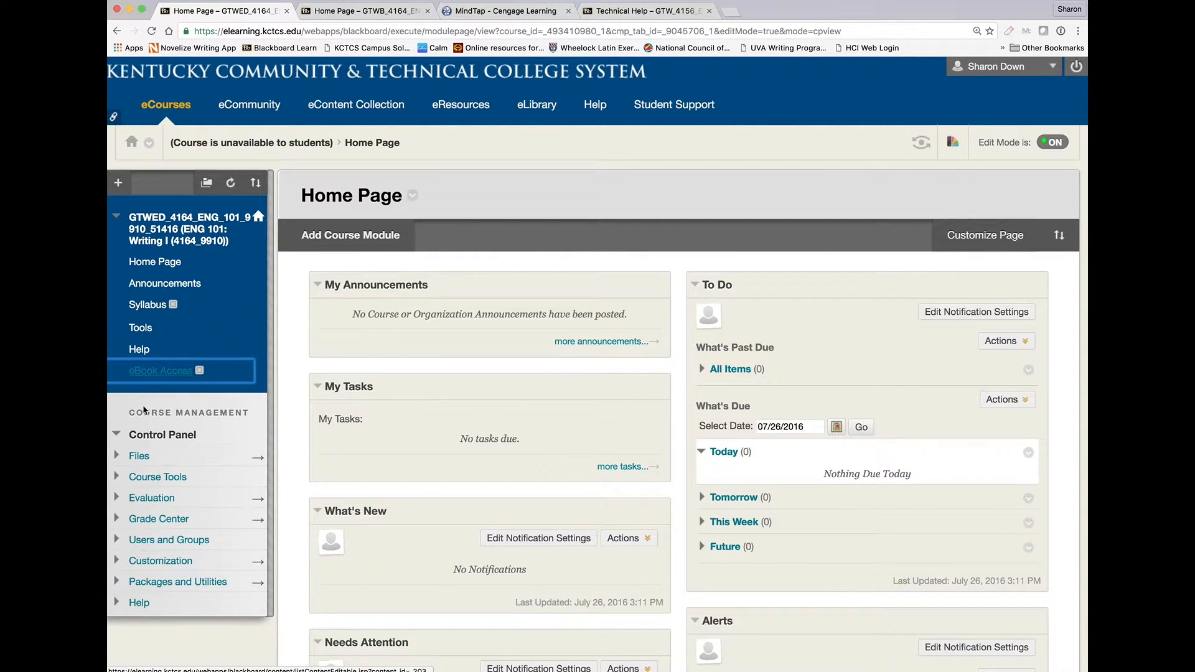
# Move the eBook Access item to the top of the course menu and open it.
pyautogui.moveTo(111, 371); pyautogui.dragTo(108, 255)
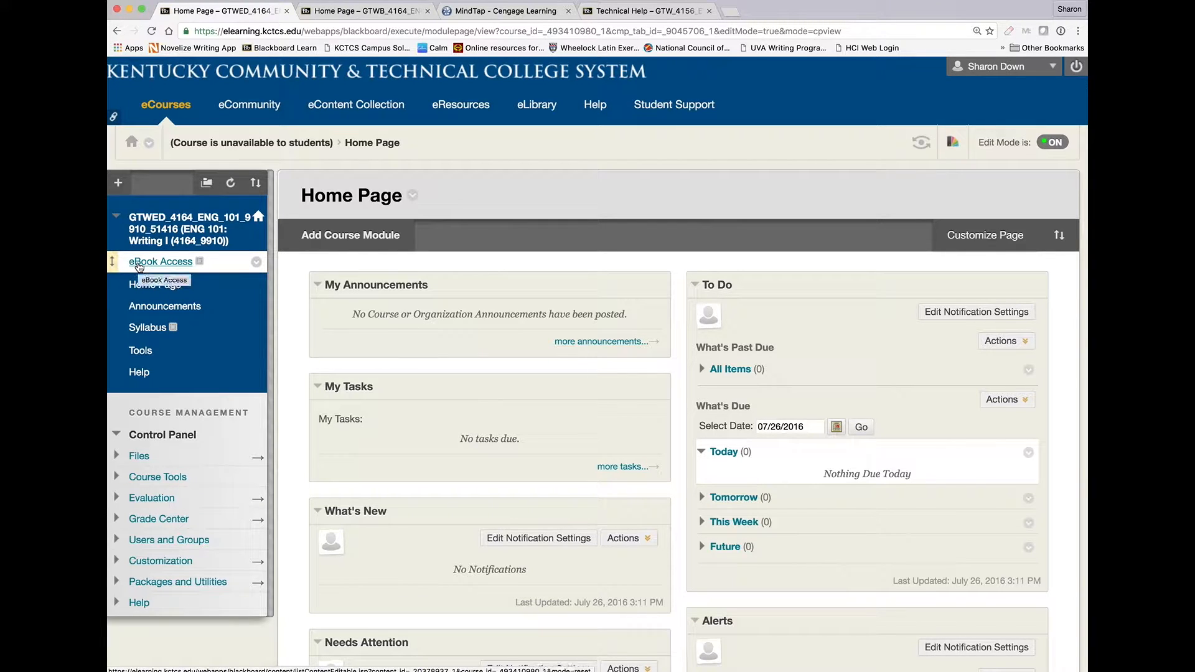
pyautogui.click(139, 265)
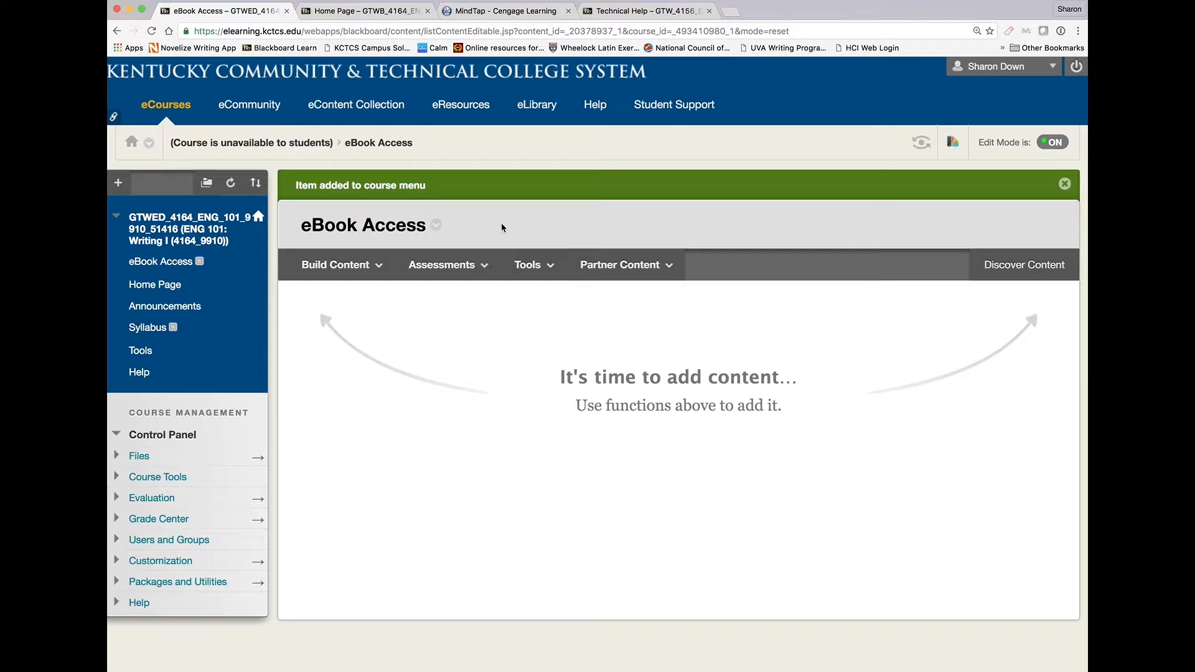
# Start adding a Cengage Learning MindLinks tool to the eBook Access area.
pyautogui.click(548, 268)
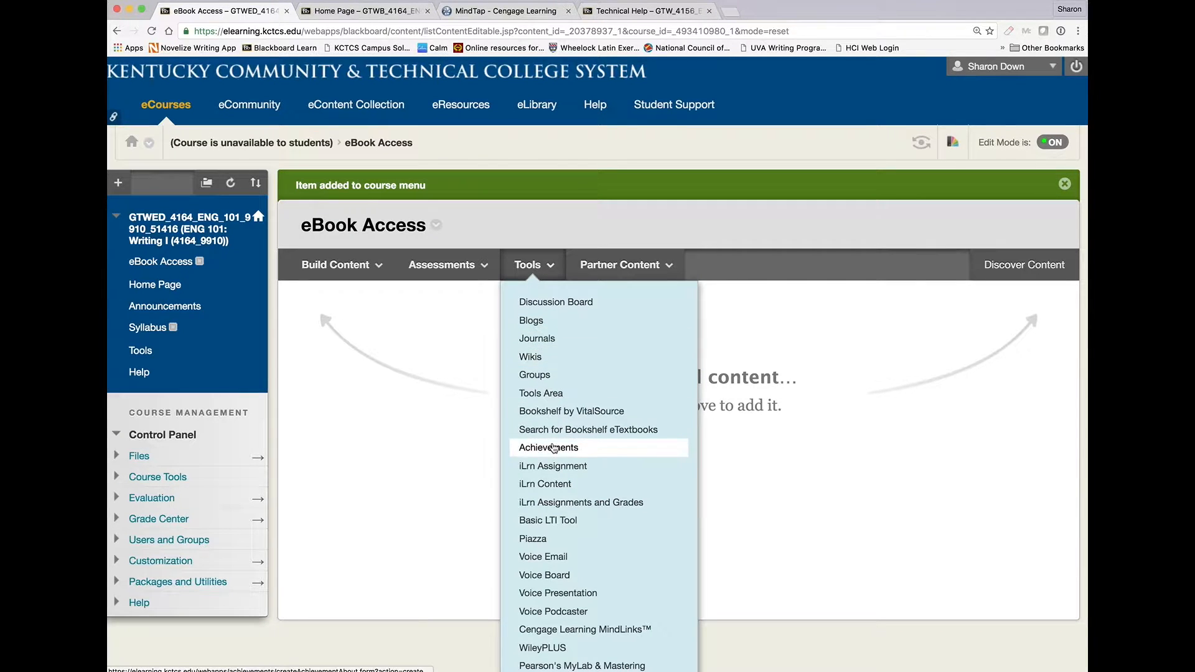
pyautogui.click(582, 631)
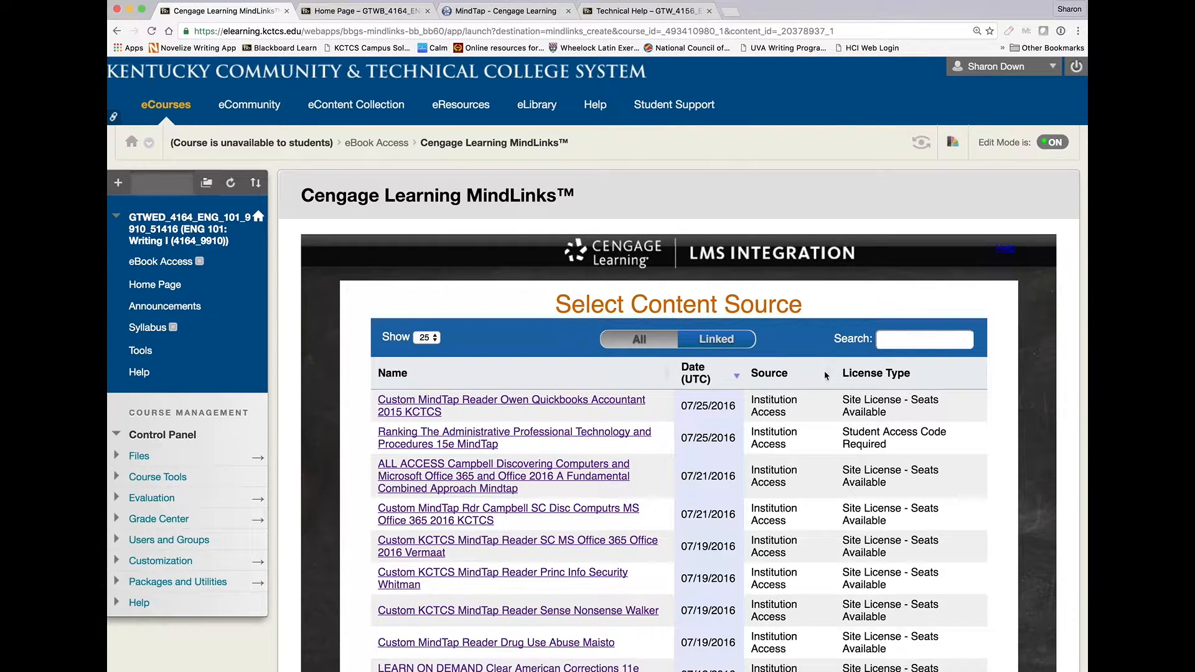
# Search the content sources for Wyrick and choose MindTap for Wyrick Steps to Writing Well 9e.
pyautogui.click(892, 339)
pyautogui.write('Wyrick')
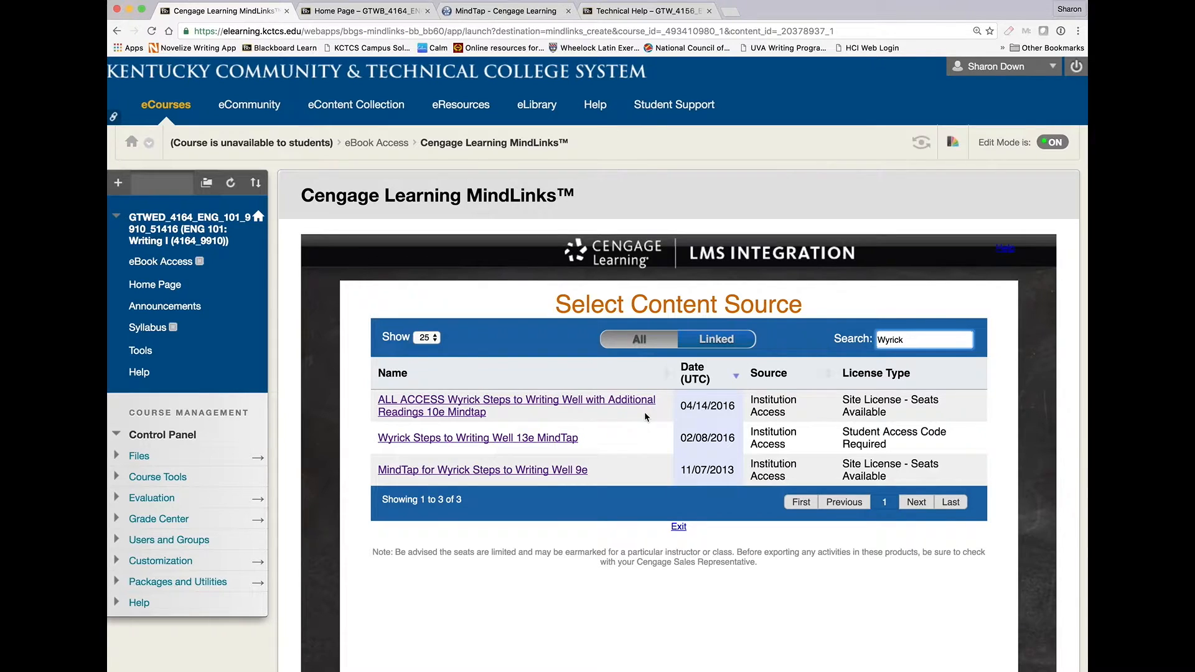
pyautogui.click(543, 472)
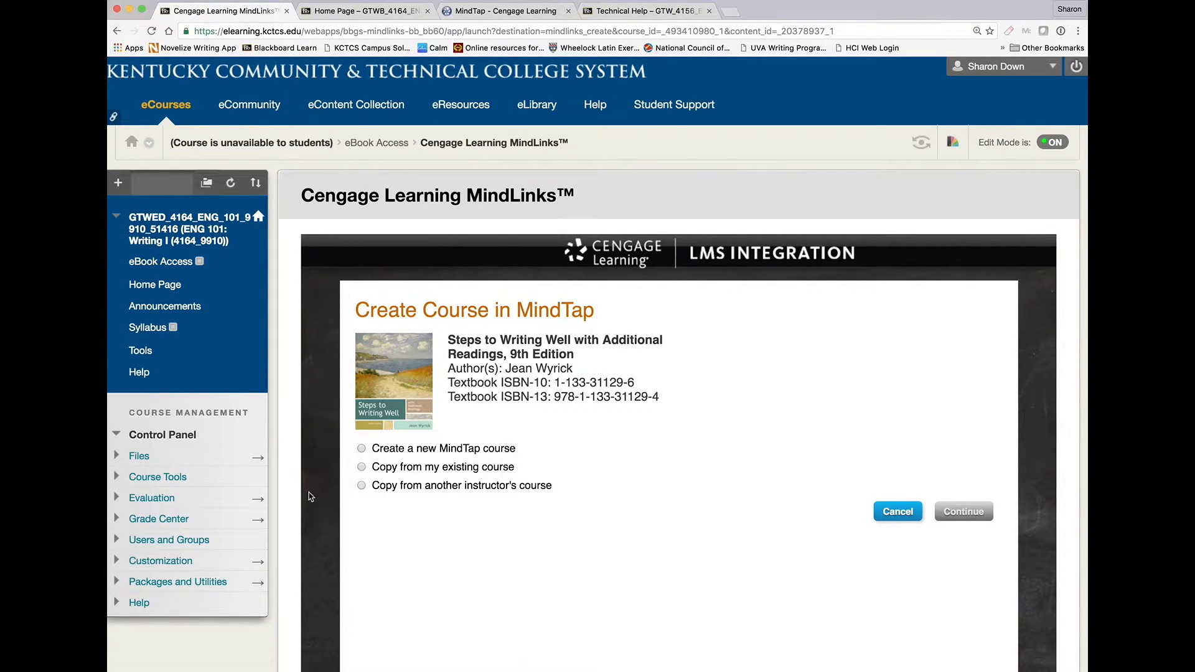
# Choose to copy from an existing course and select ENG101 Master 2016-17 as the source.
pyautogui.click(361, 487)
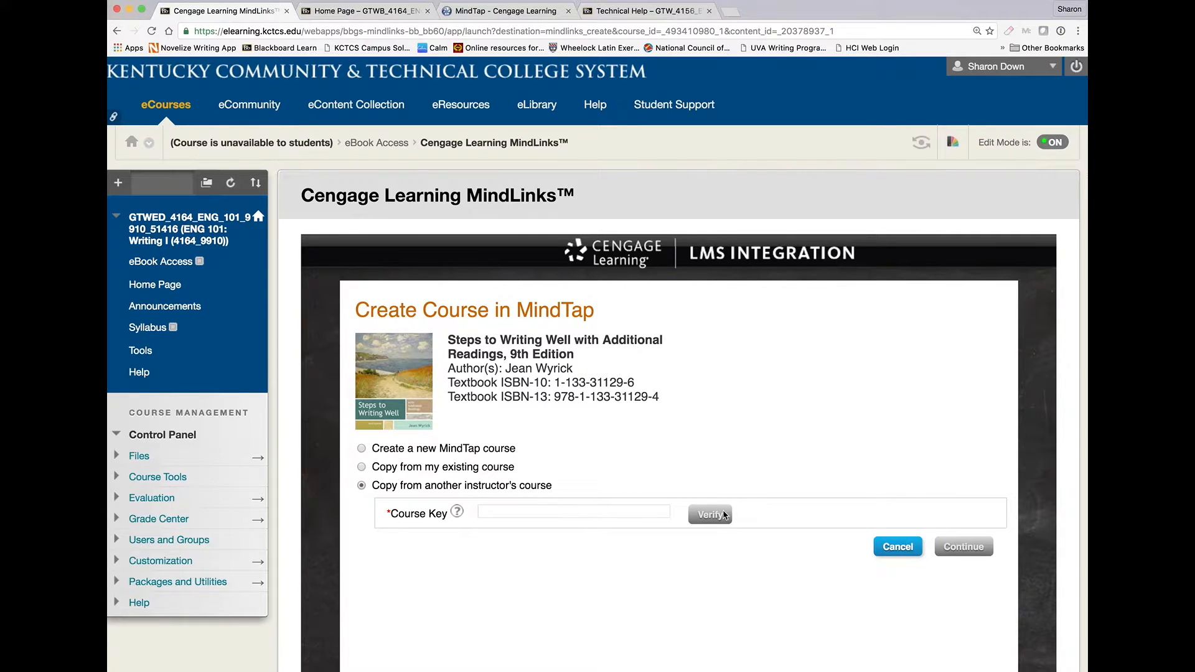
pyautogui.click(362, 468)
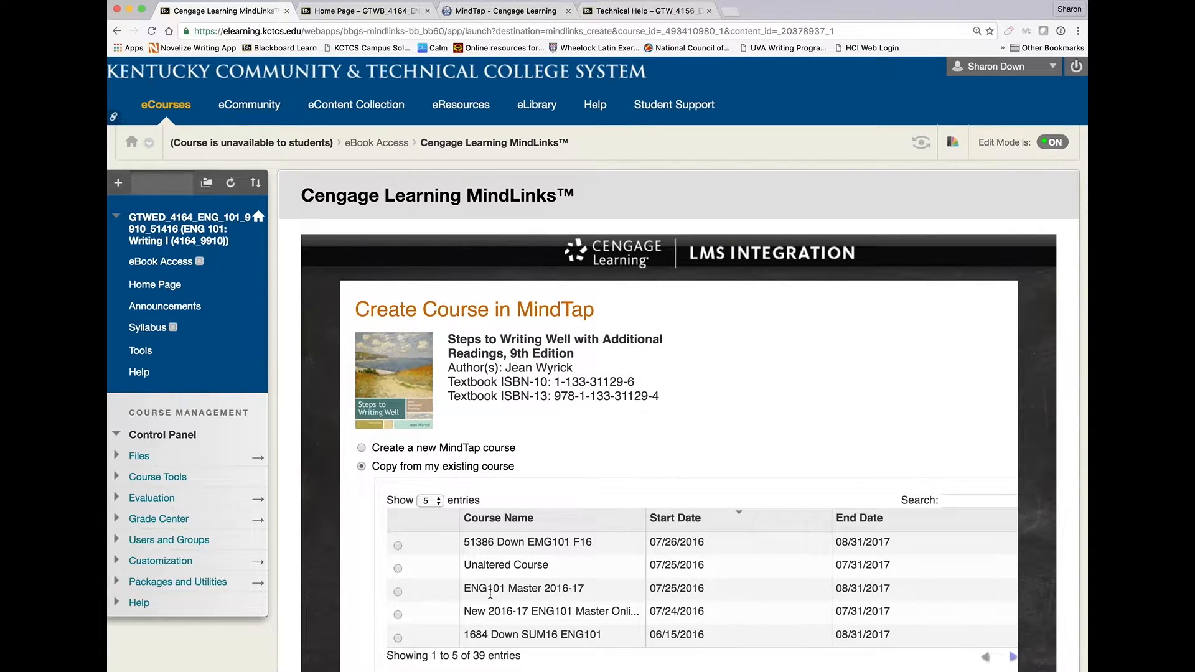
pyautogui.scroll(-2, 510, 591)
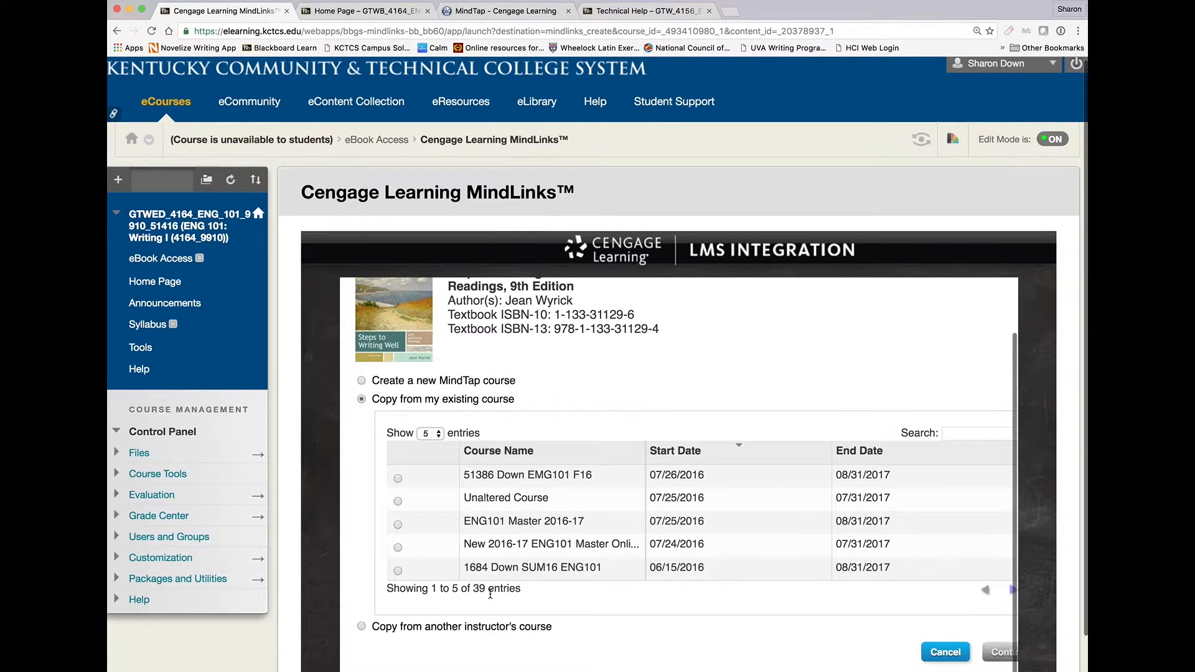
pyautogui.click(397, 524)
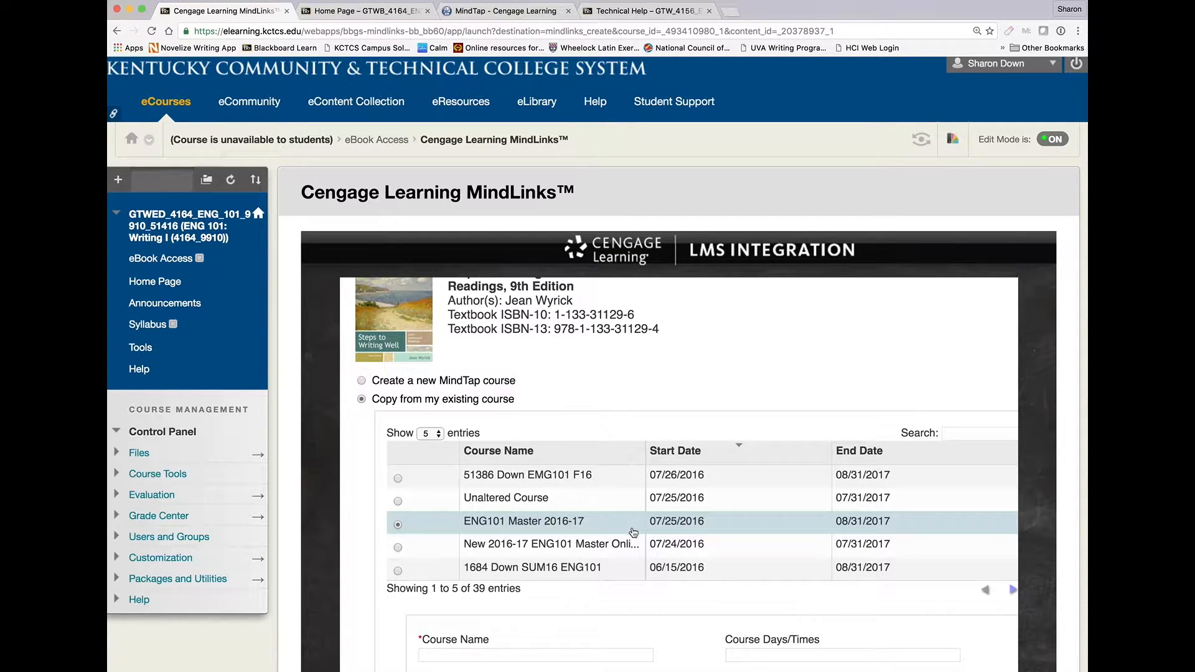
# Name the new MindTap course 51416 ENG101 followed by the instructor's surname and F16.
pyautogui.scroll(-3, 649, 591)
pyautogui.scroll(-1, 649, 591)
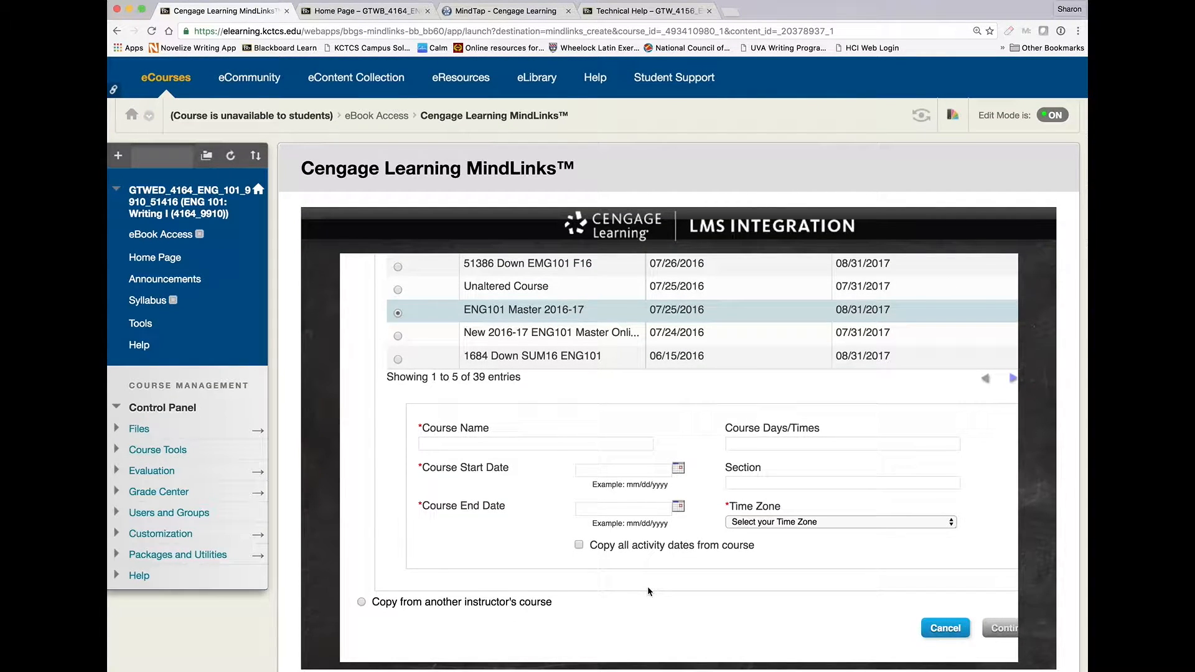
pyautogui.click(456, 444)
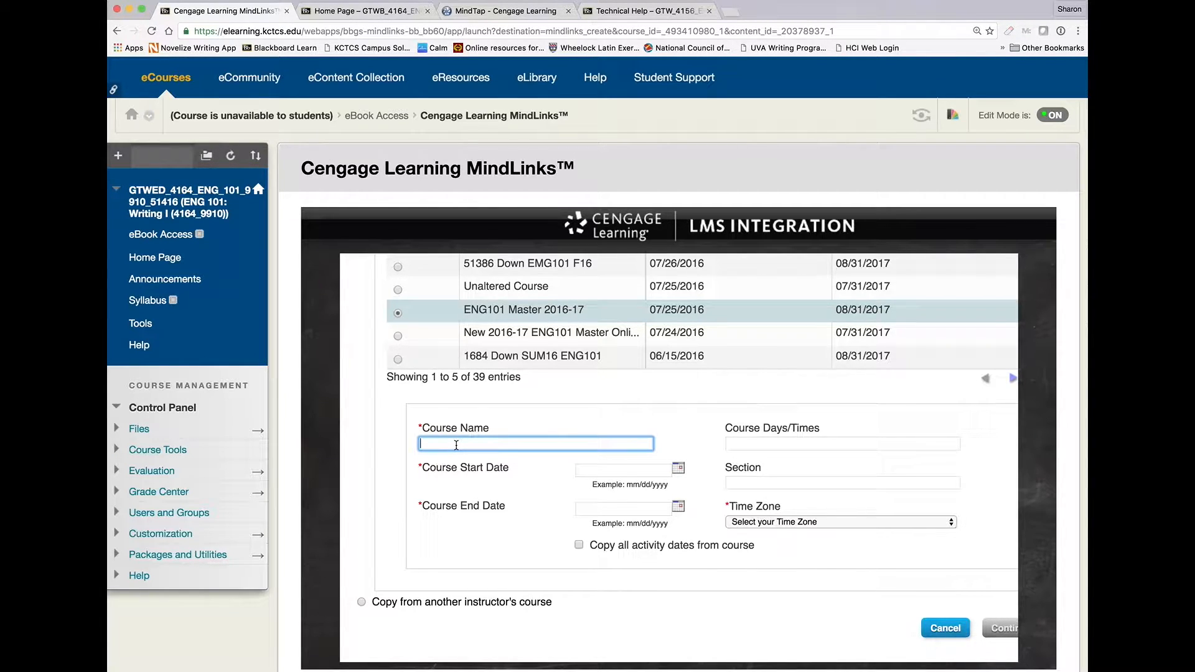
pyautogui.write('51416 ENG101 Down F16')
# Set the course start date to 07/26/2016 and the end date to 07/31/2017.
pyautogui.click(678, 468)
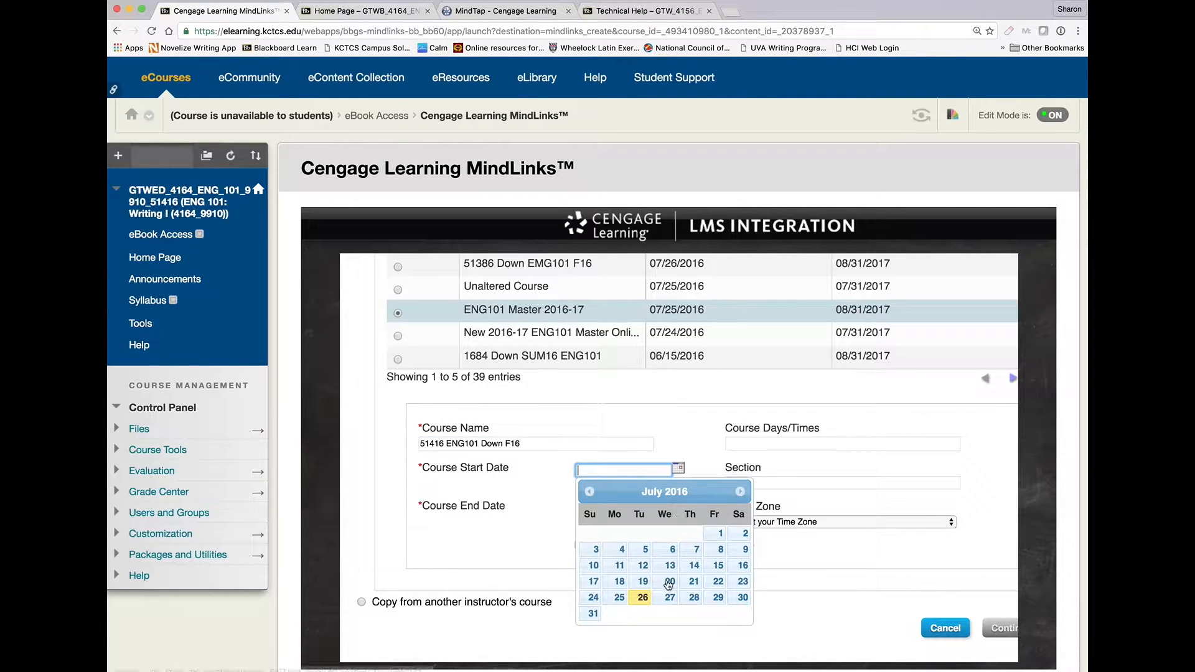
pyautogui.click(643, 597)
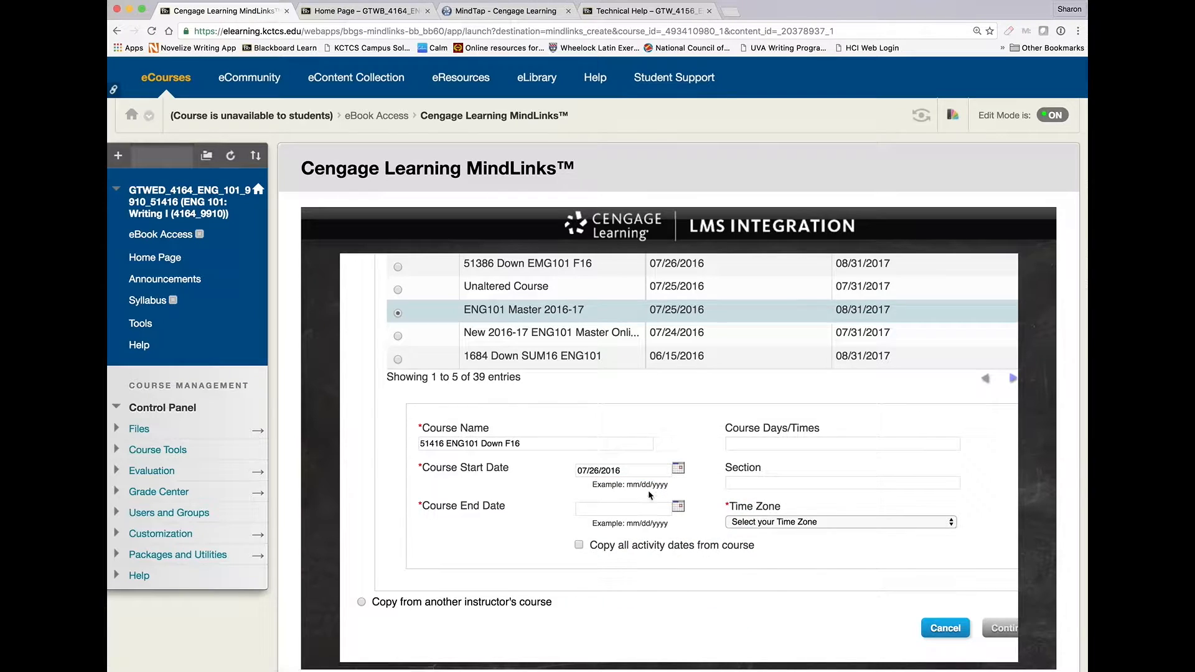
pyautogui.click(679, 508)
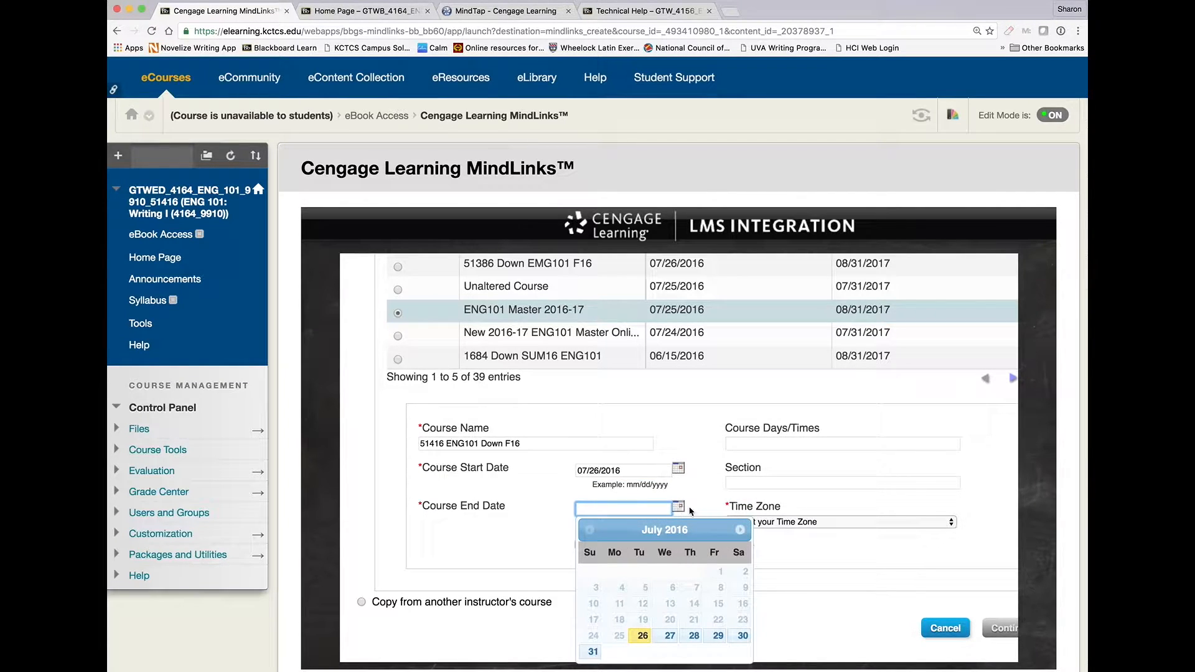
pyautogui.click(740, 530)
pyautogui.click(741, 530)
pyautogui.click(740, 529)
pyautogui.click(740, 530)
pyautogui.click(740, 530)
pyautogui.click(740, 530)
pyautogui.click(740, 530)
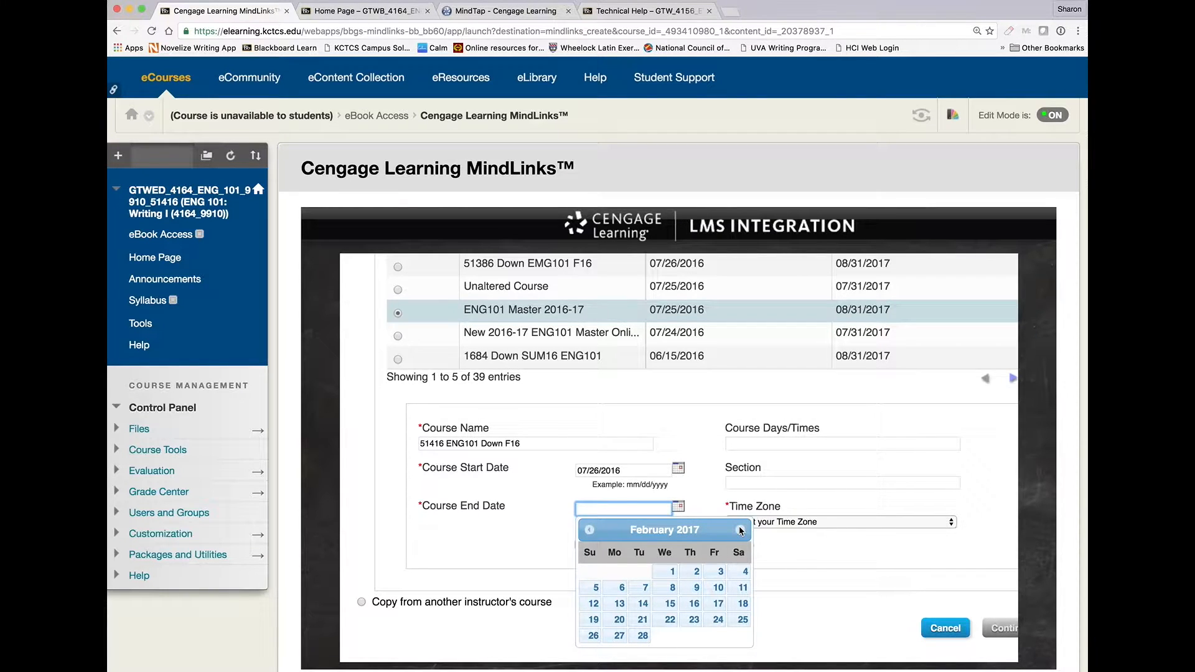
pyautogui.click(740, 530)
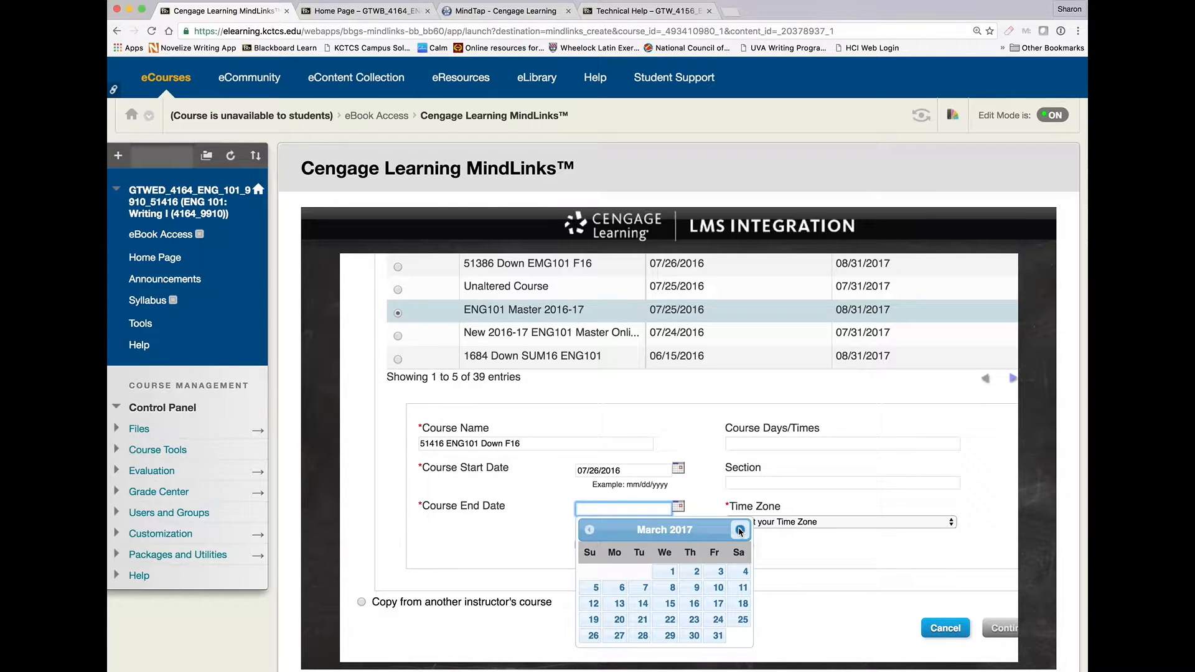
pyautogui.click(740, 529)
pyautogui.click(740, 530)
pyautogui.click(740, 529)
pyautogui.click(740, 530)
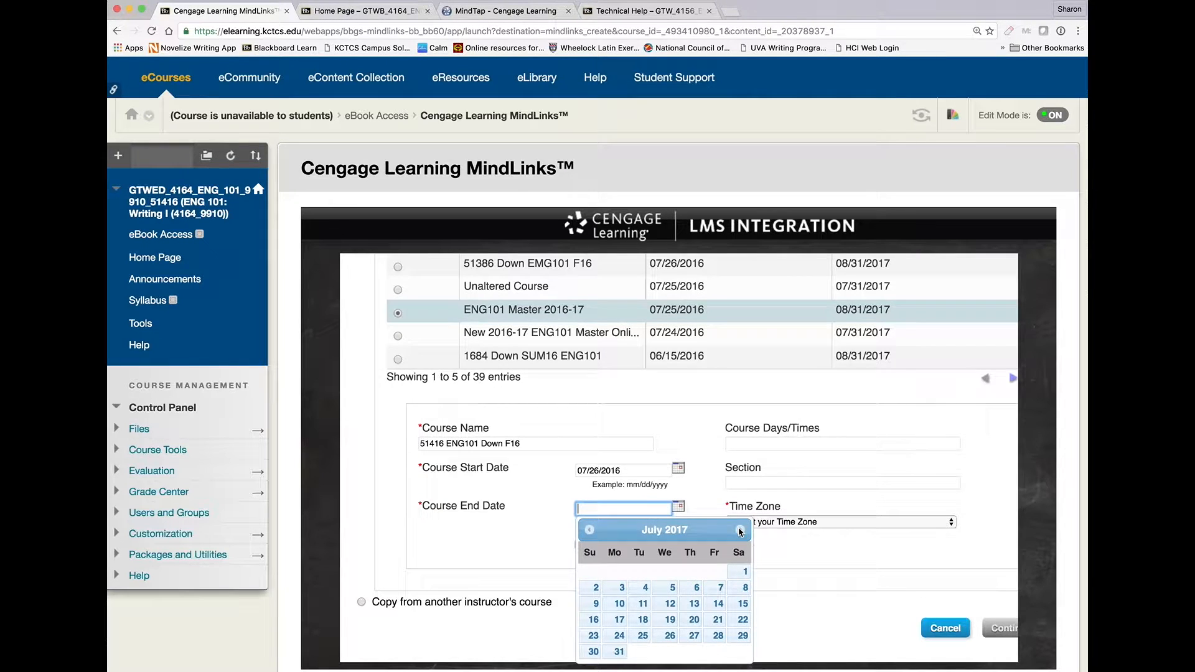
pyautogui.click(620, 651)
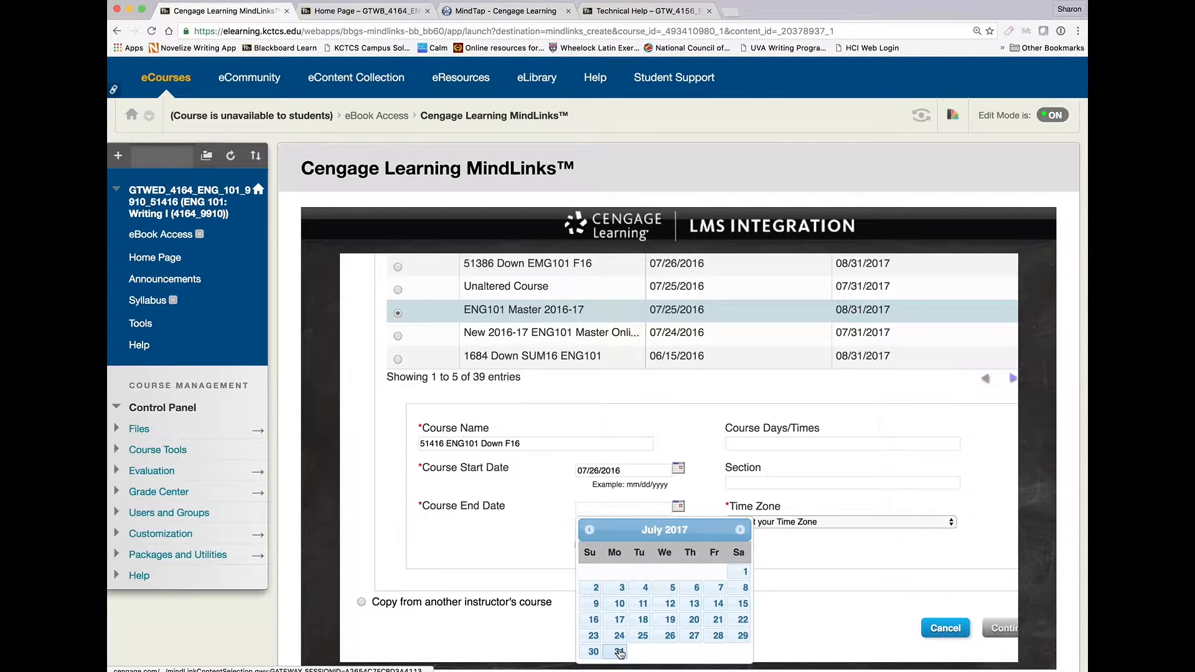
# Enter MW 8:00-9:15 as the course days/times and FtF as the section.
pyautogui.click(756, 443)
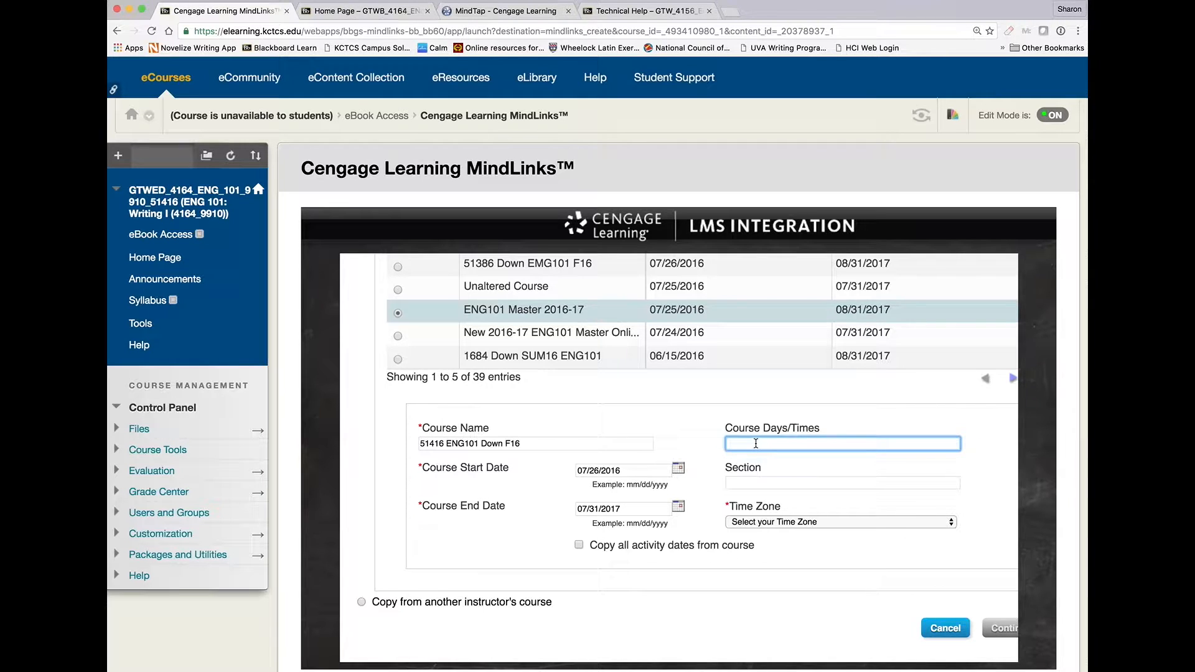
pyautogui.write('MW 8:00-9:15')
pyautogui.click(754, 484)
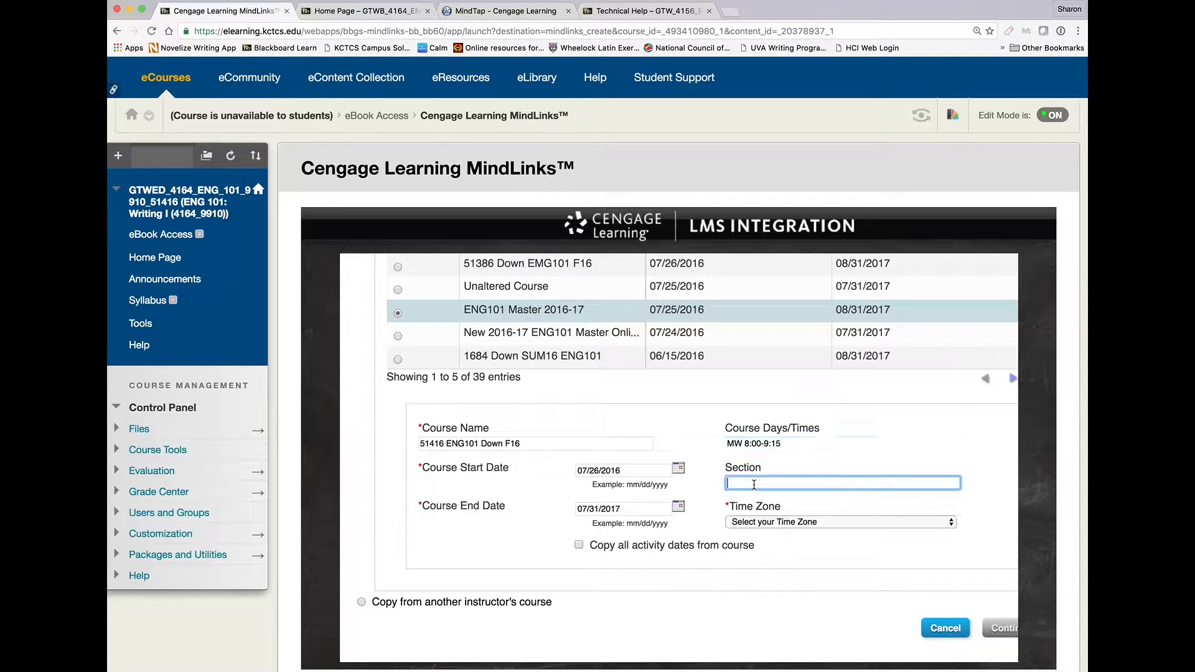
pyautogui.write('Ftf')
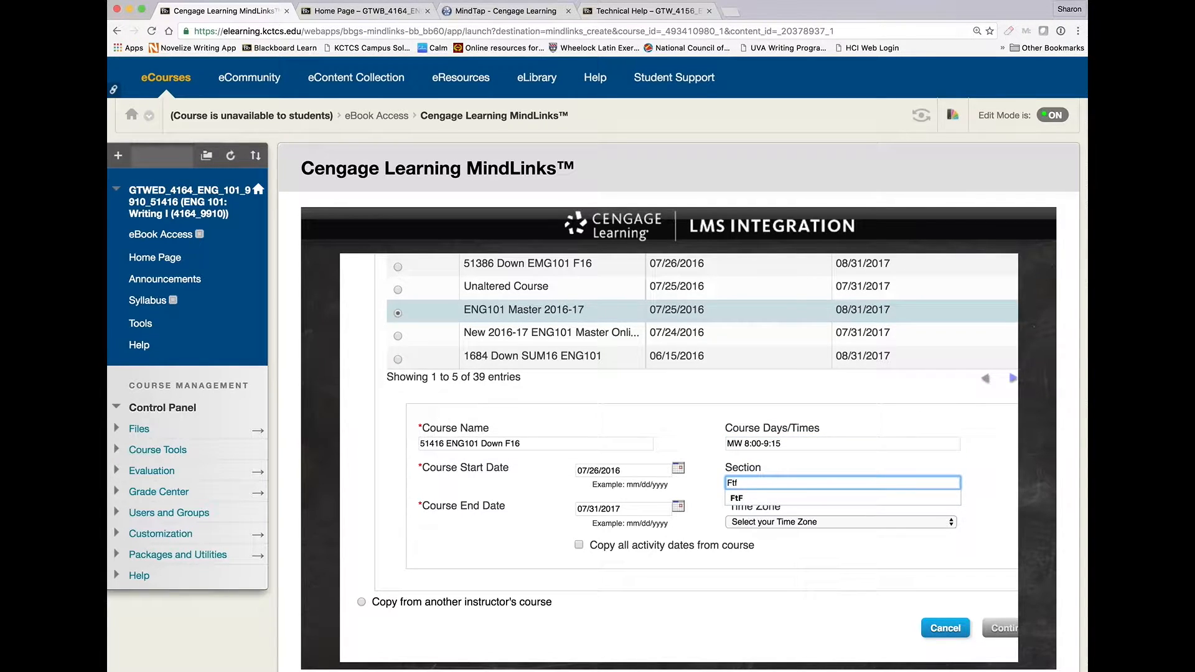
pyautogui.write('F')
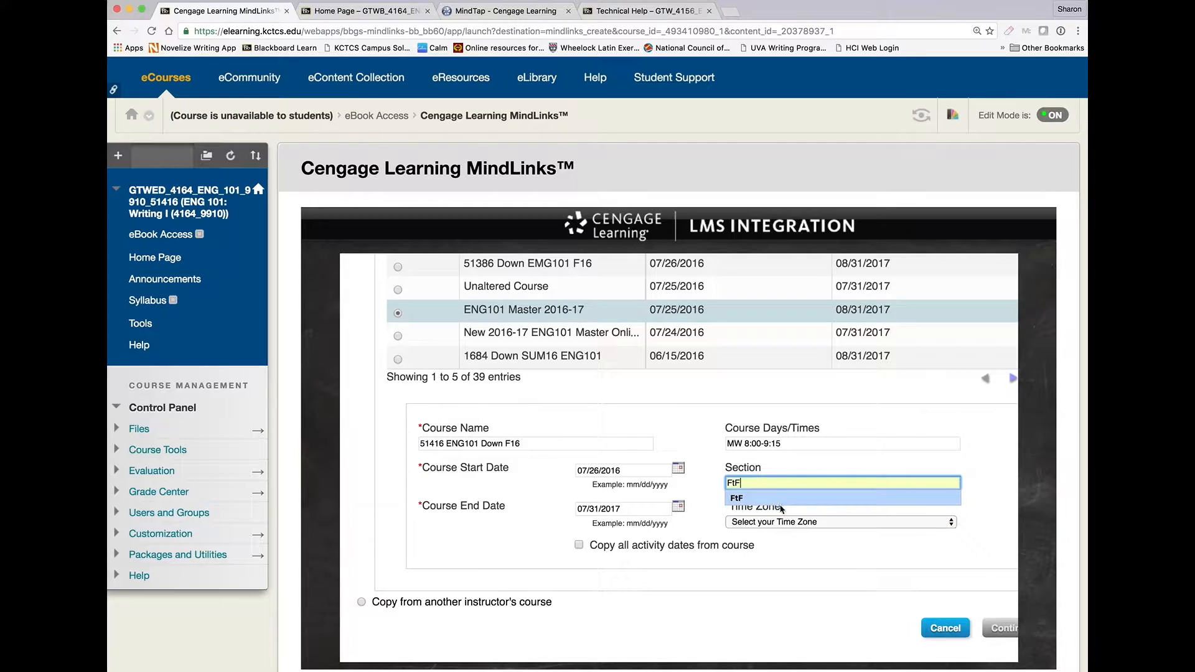
# Set the time zone to (GMT-05:00) Eastern Time (US & Canada) and continue creating the course.
pyautogui.click(916, 522)
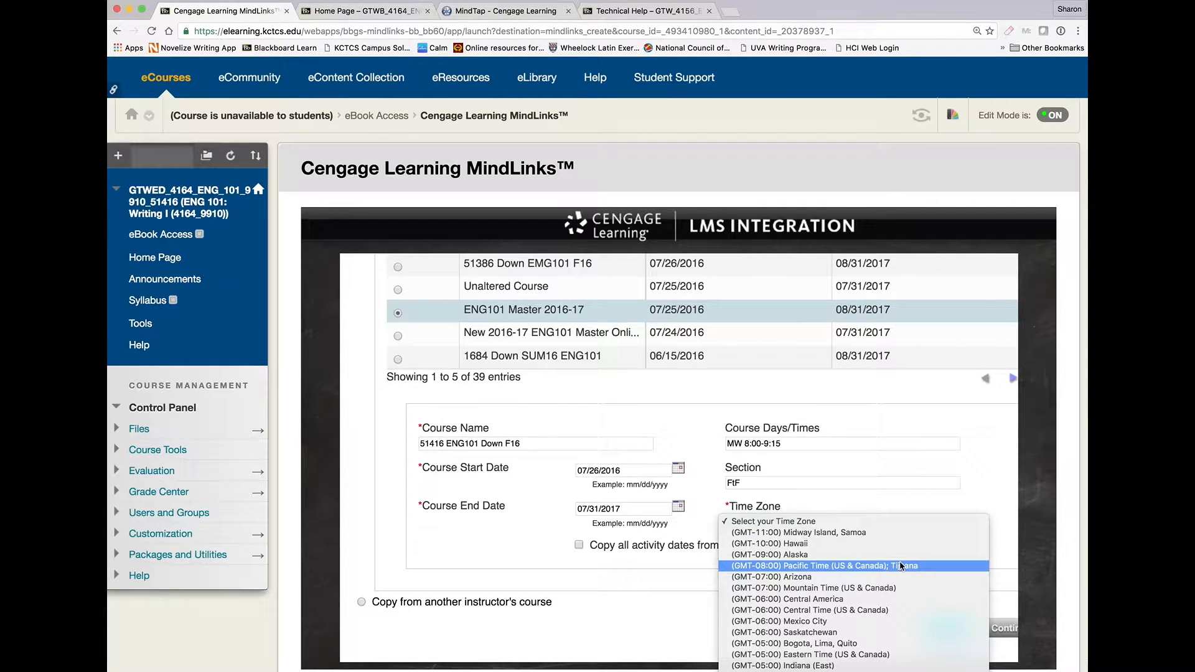
pyautogui.scroll(-3, 896, 561)
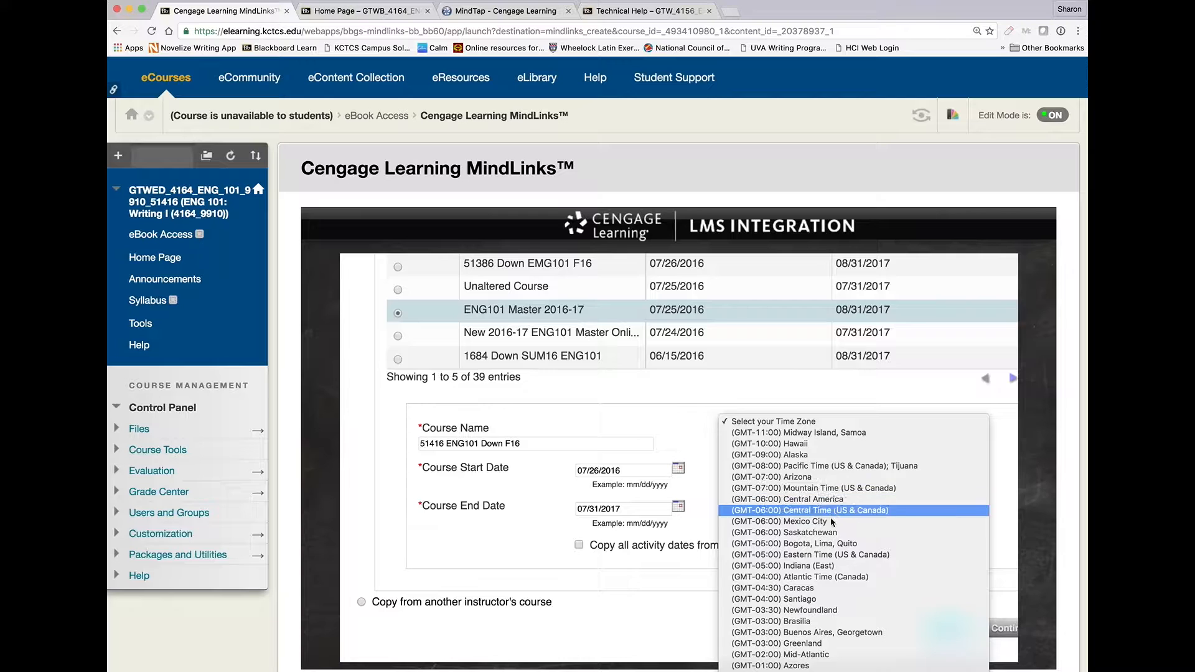
pyautogui.click(830, 560)
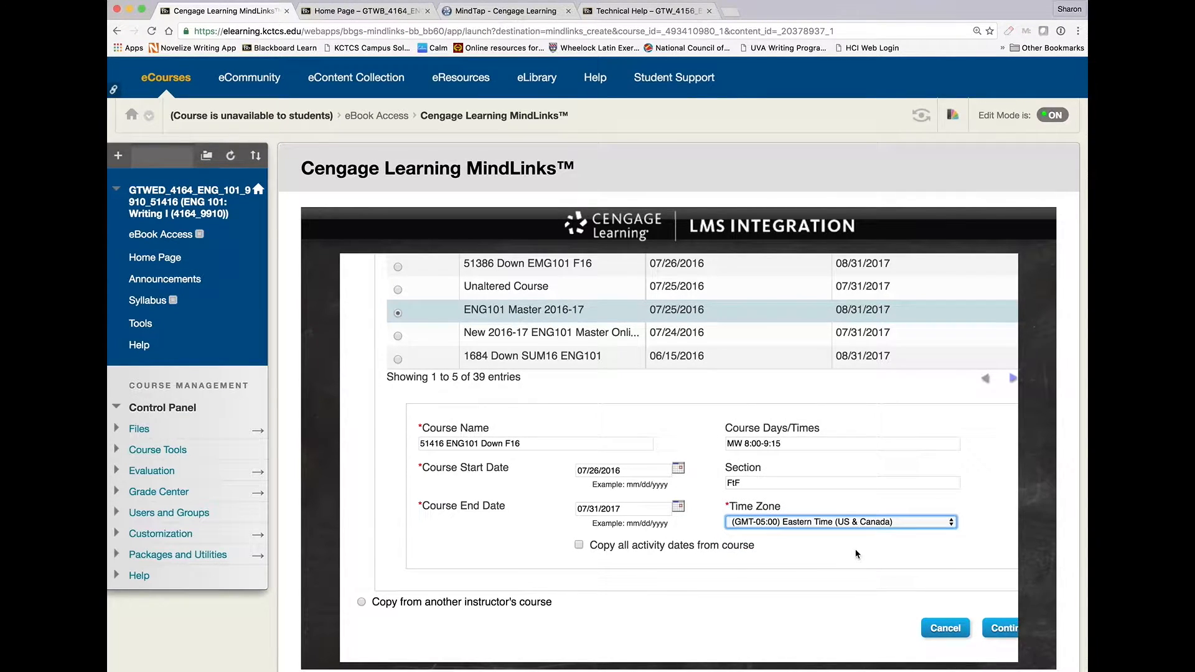
pyautogui.click(1003, 633)
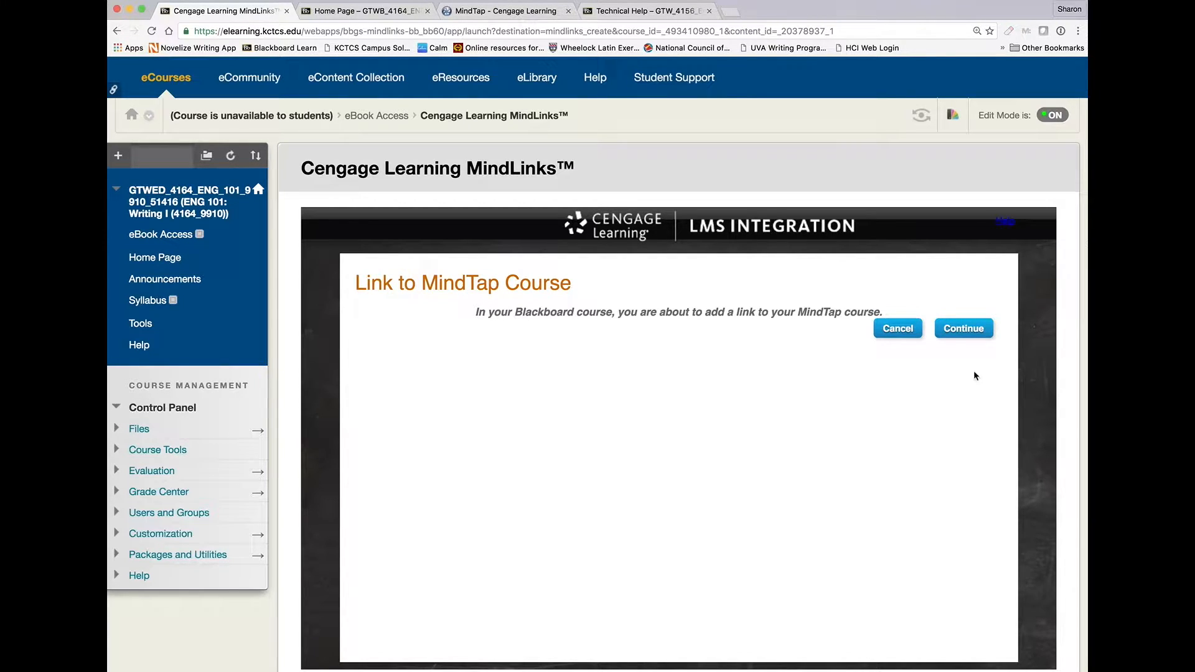
# Confirm linking the MindTap course and submit the link options into the eBook Access folder.
pyautogui.click(965, 330)
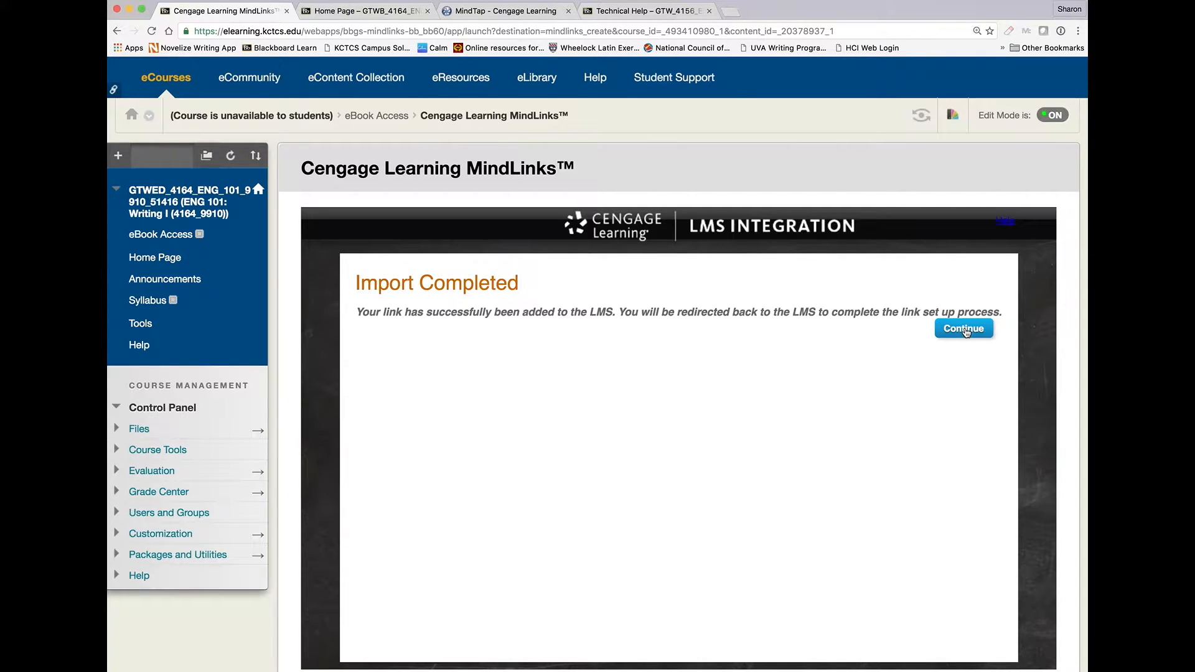
pyautogui.click(964, 328)
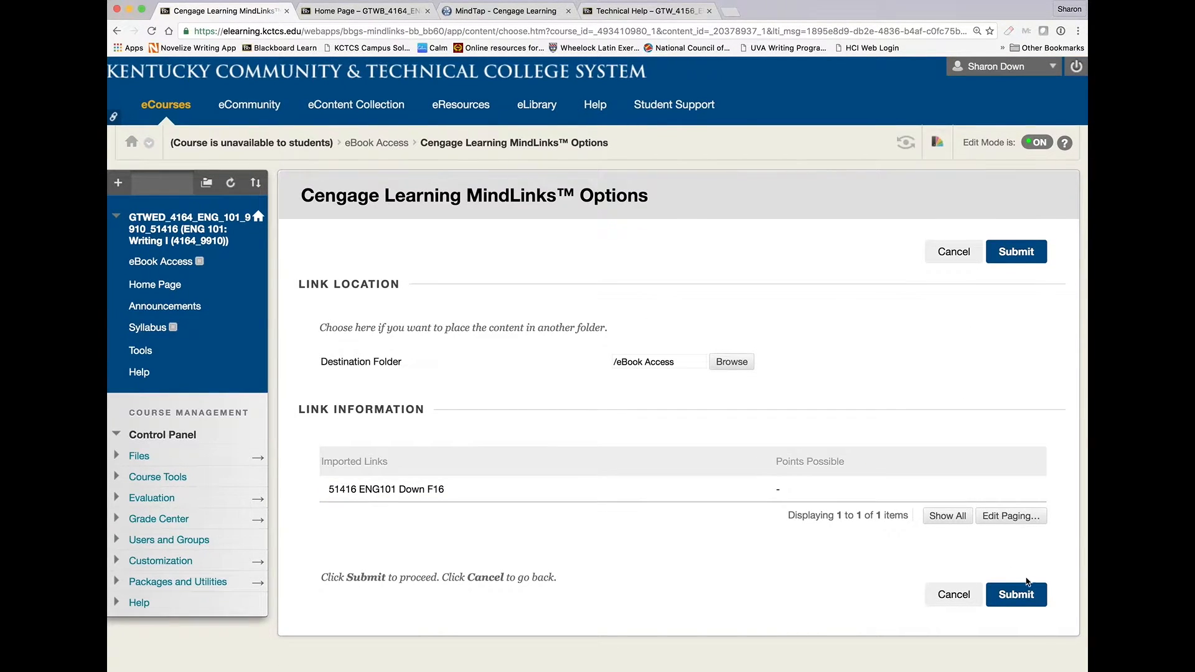
pyautogui.click(1021, 598)
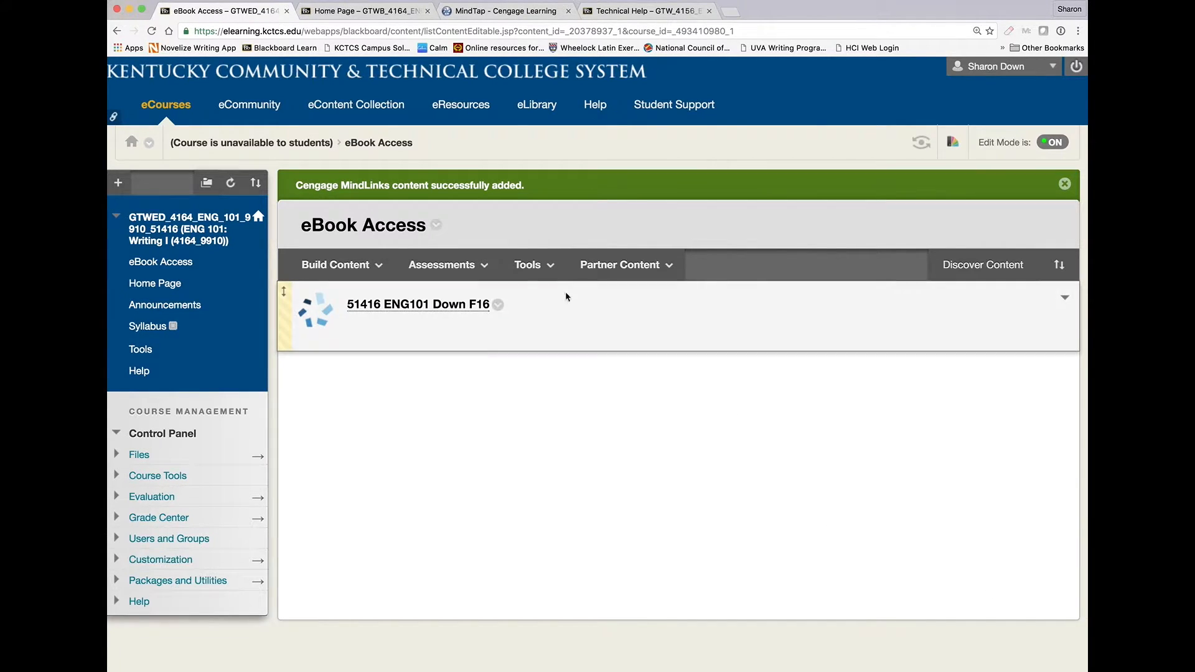
# Switch to the other course's Home Page tab.
pyautogui.click(359, 11)
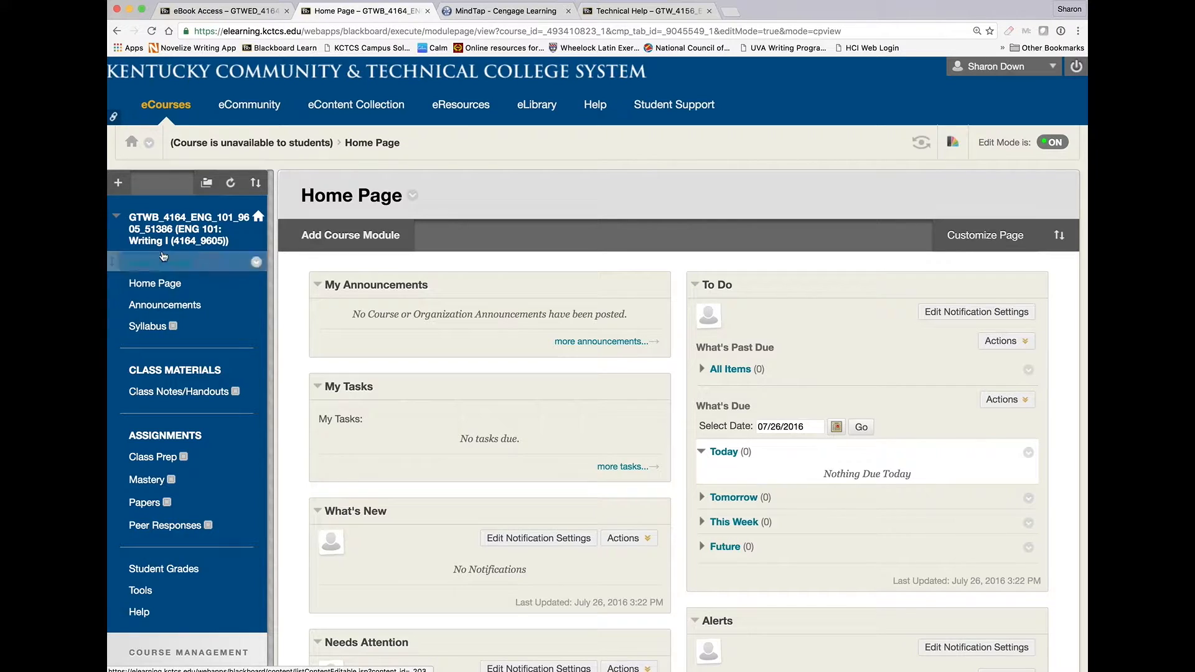
# In the MindTap course, move the Class Prep Assignments folder to position 2, before Mastery Assignments.
pyautogui.click(484, 13)
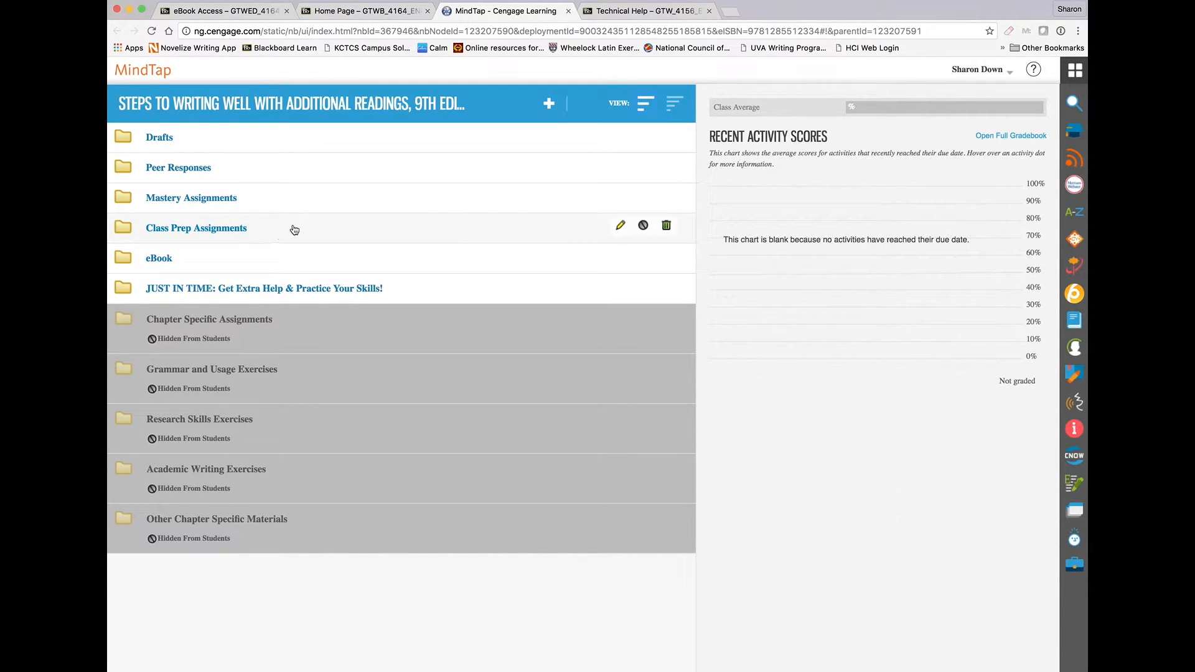
pyautogui.click(618, 229)
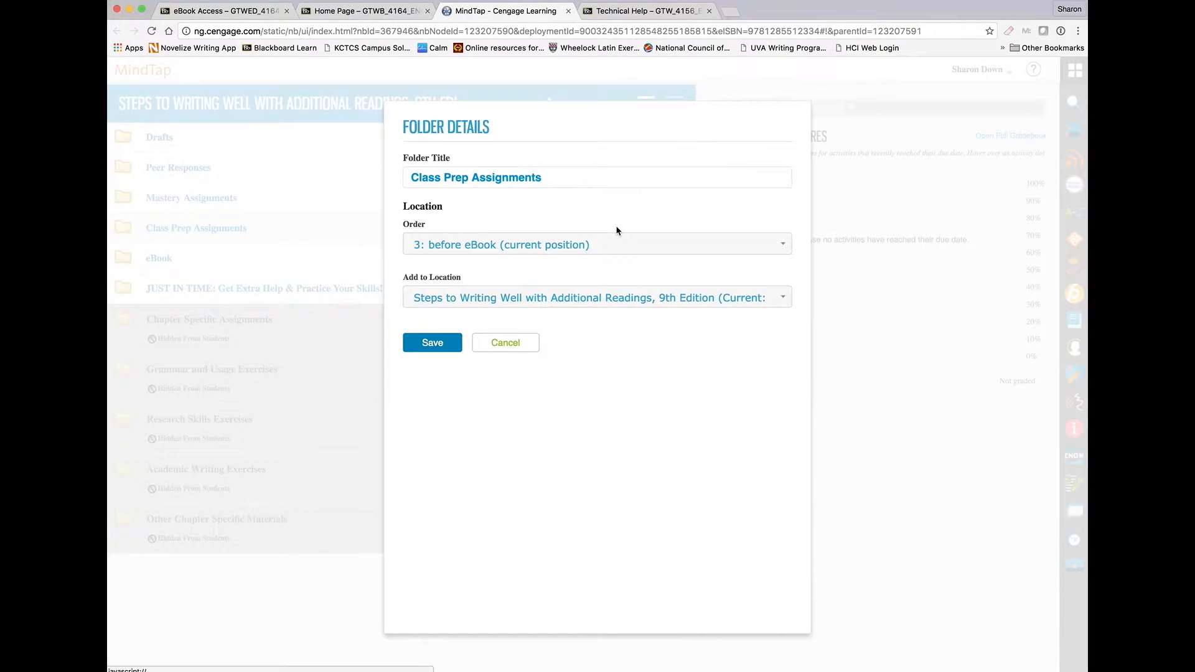
pyautogui.click(510, 249)
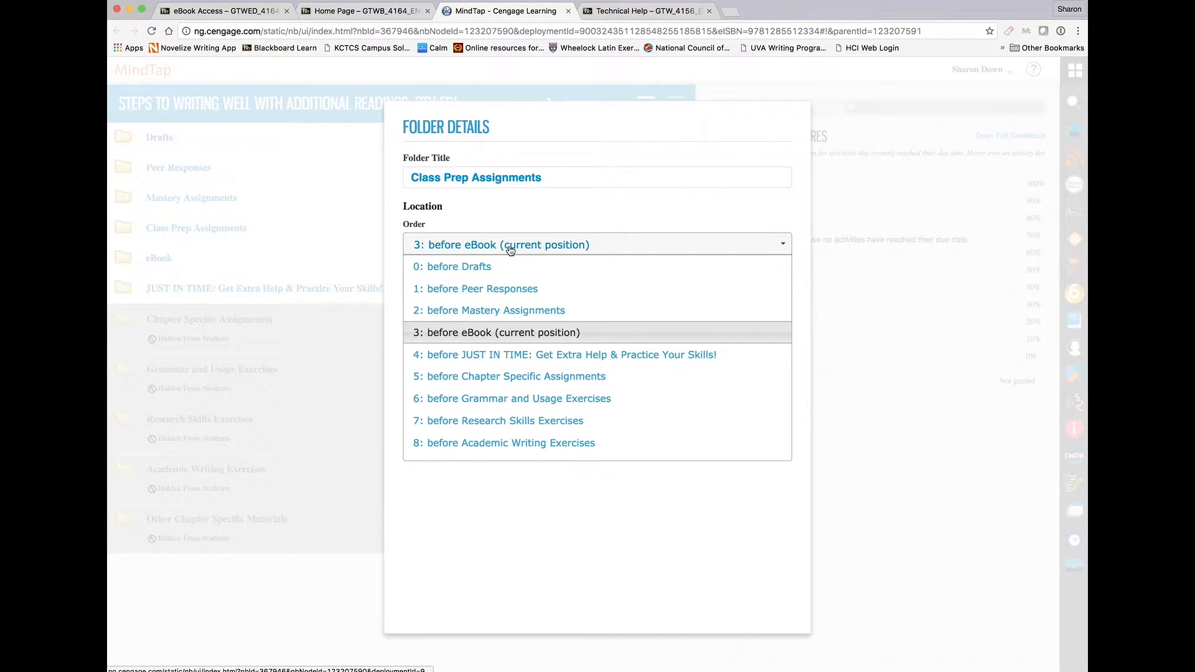
pyautogui.click(504, 310)
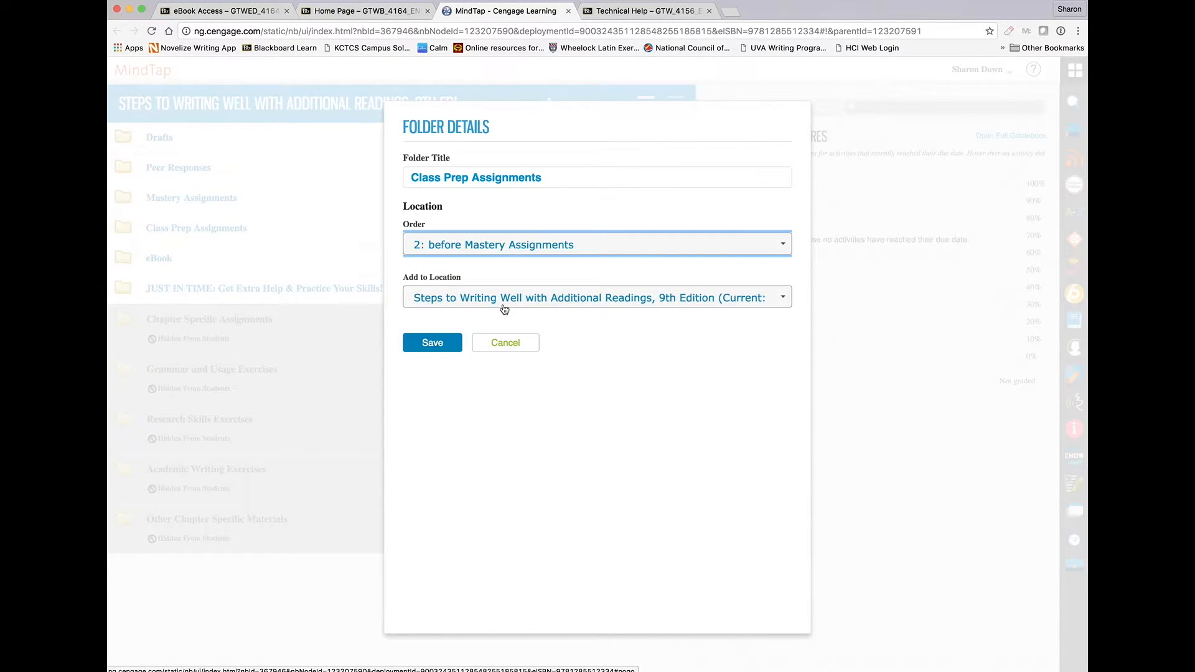
pyautogui.click(441, 345)
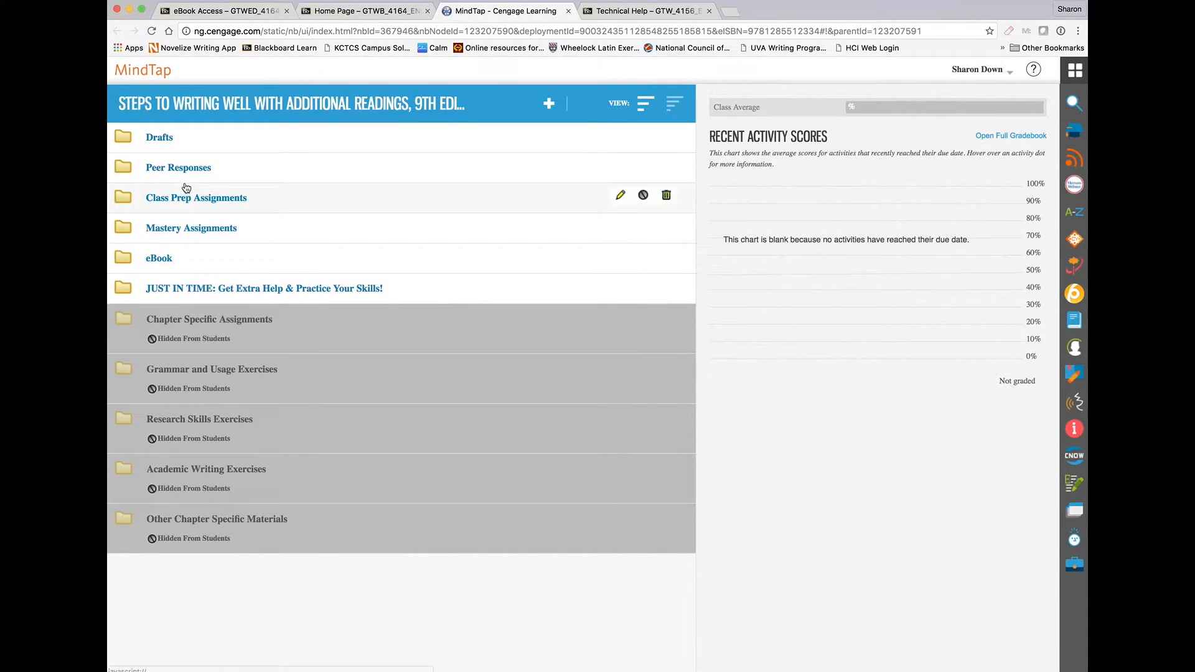
# Expand and collapse the Mastery Assignments and eBook folders to review their contents.
pyautogui.click(194, 228)
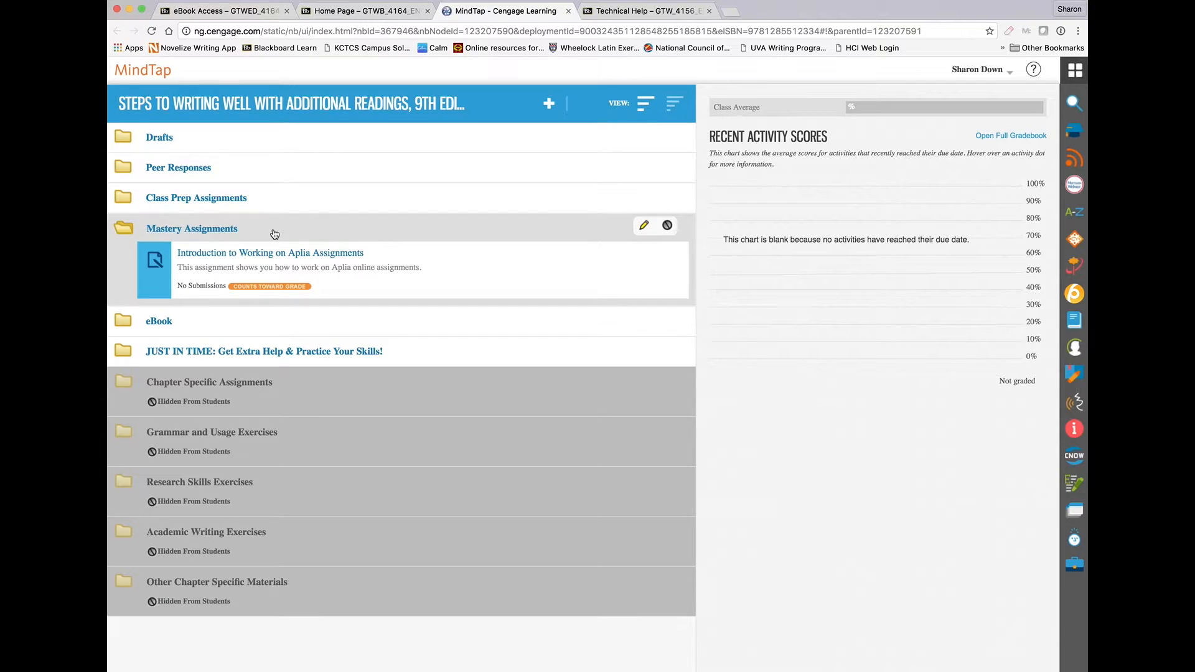
pyautogui.click(193, 332)
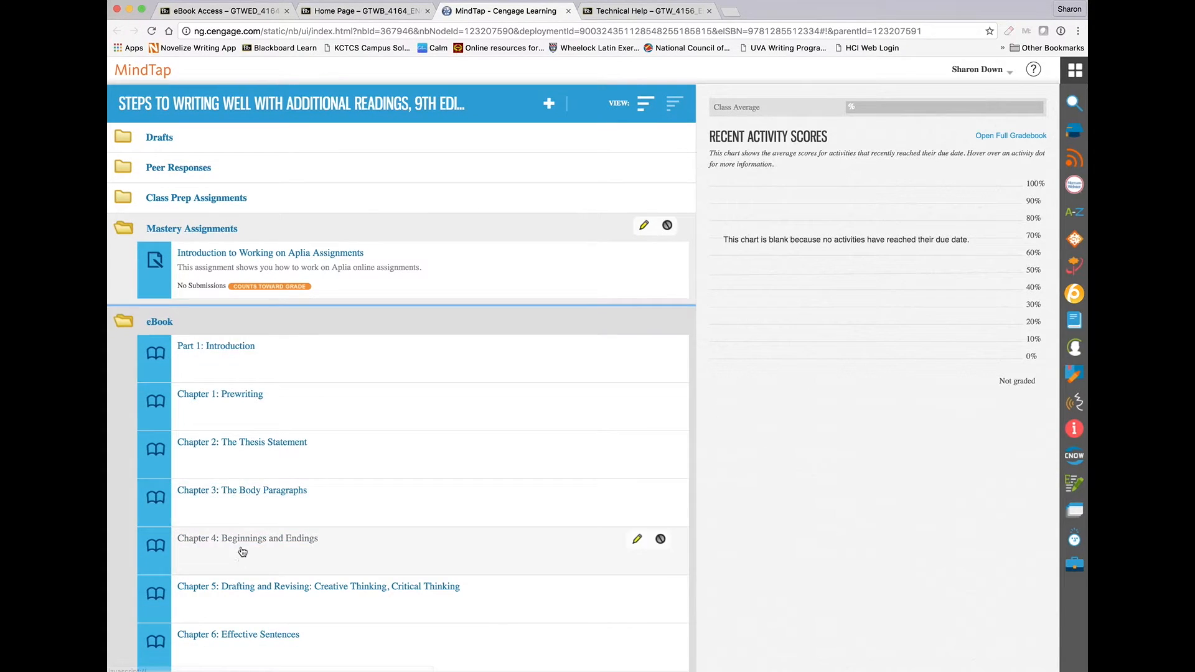
pyautogui.click(190, 321)
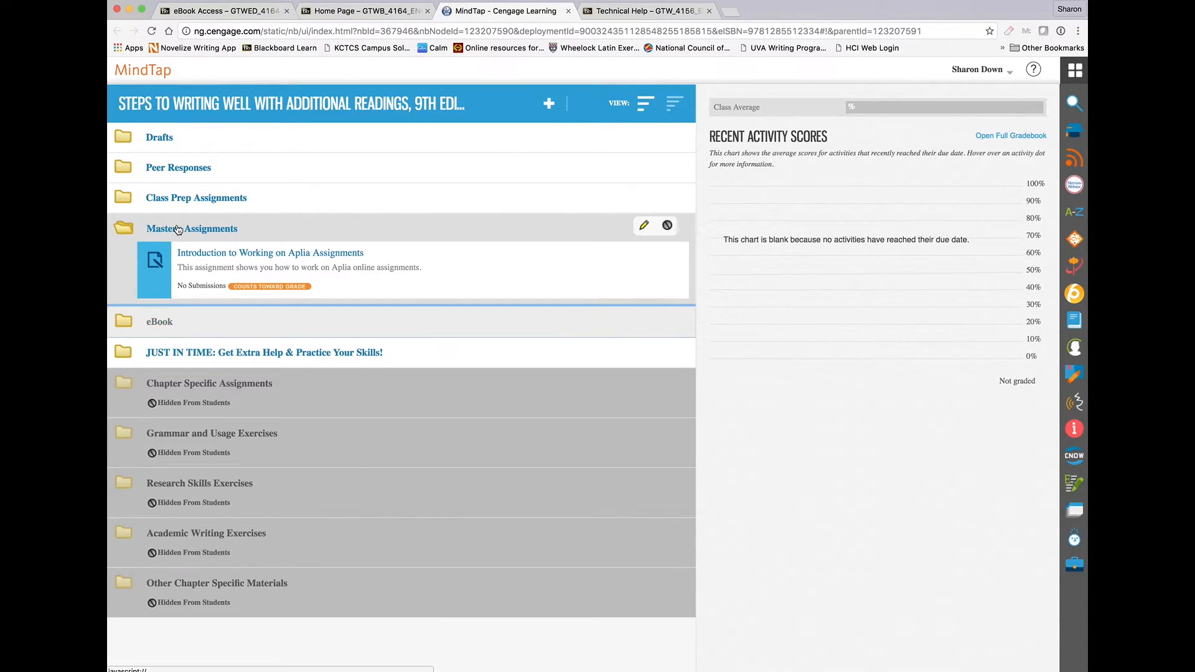
pyautogui.click(178, 230)
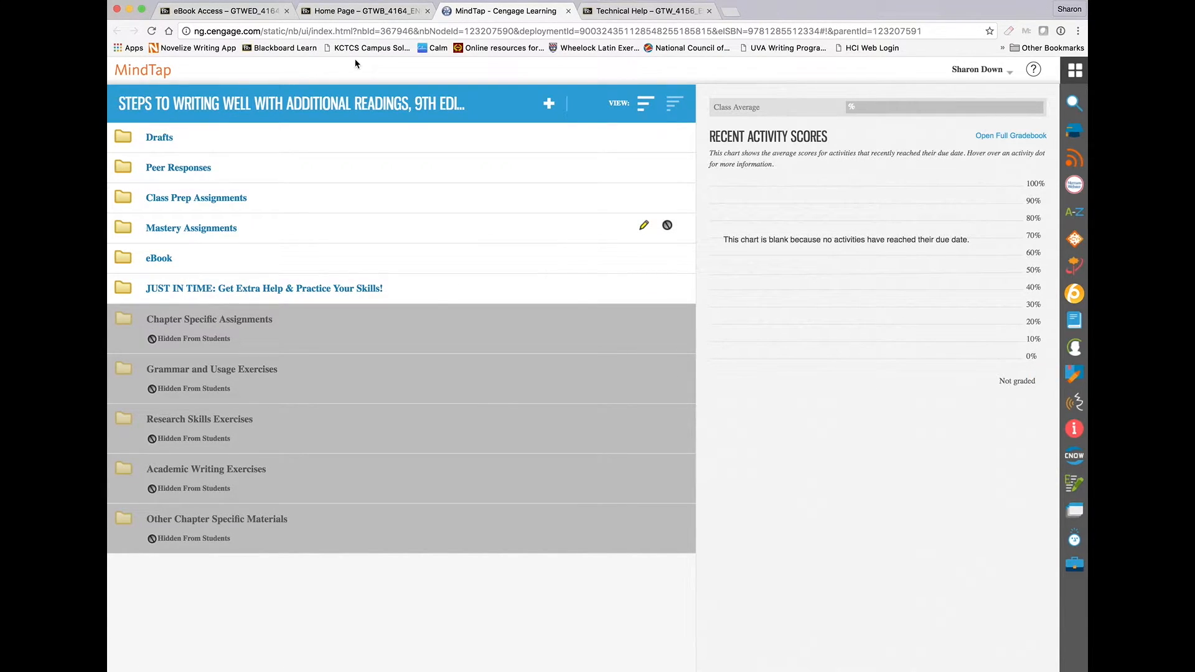
# In the Blackboard course menu, move Syllabus above Announcements.
pyautogui.click(342, 9)
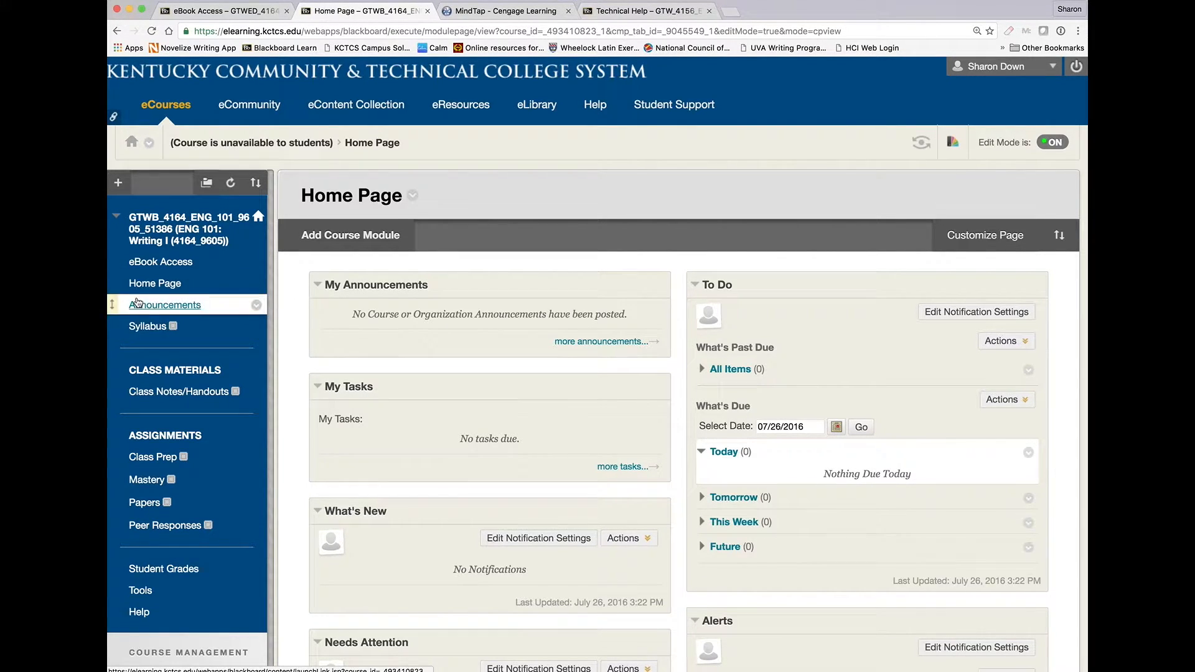
pyautogui.moveTo(117, 333); pyautogui.dragTo(109, 301)
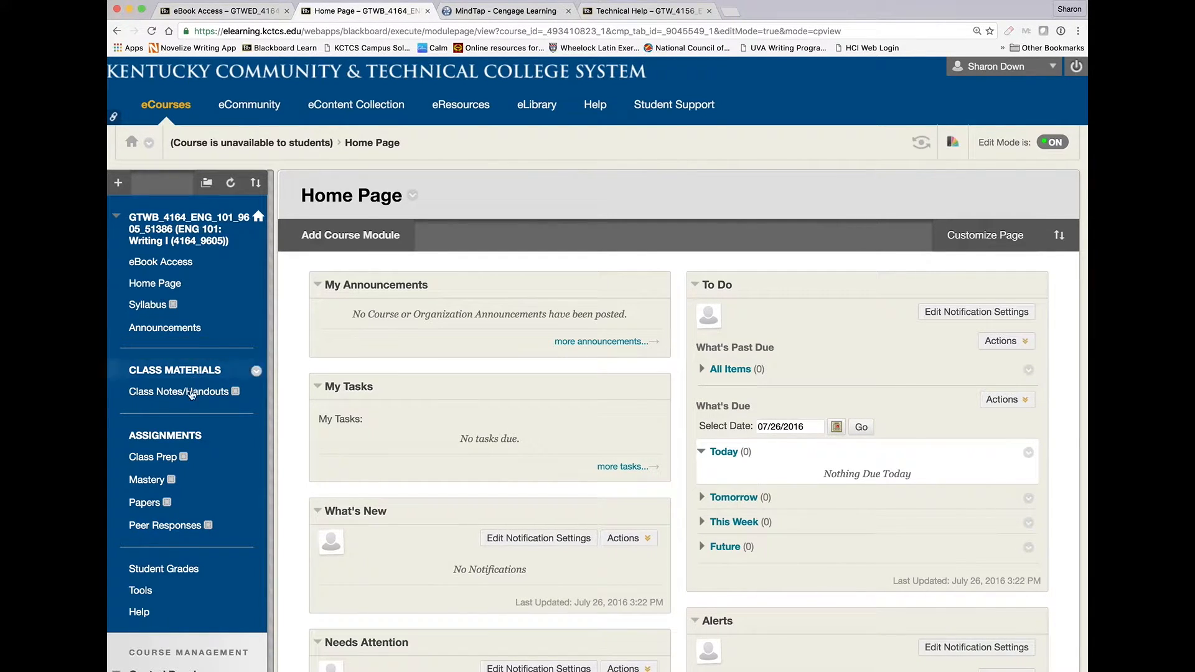
# From the Mastery area, launch Cengage Learning MindLinks and choose the linked MindTap for Wyrick Steps to Writing Well 9e course.
pyautogui.scroll(-2, 194, 447)
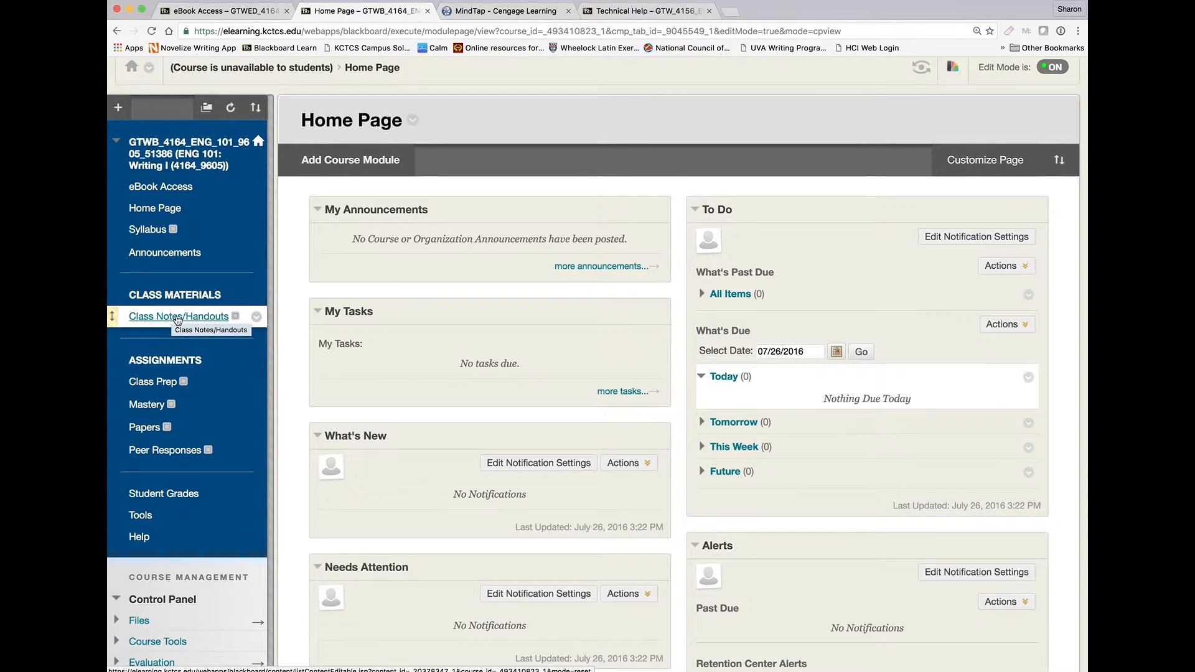
pyautogui.scroll(-2, 179, 342)
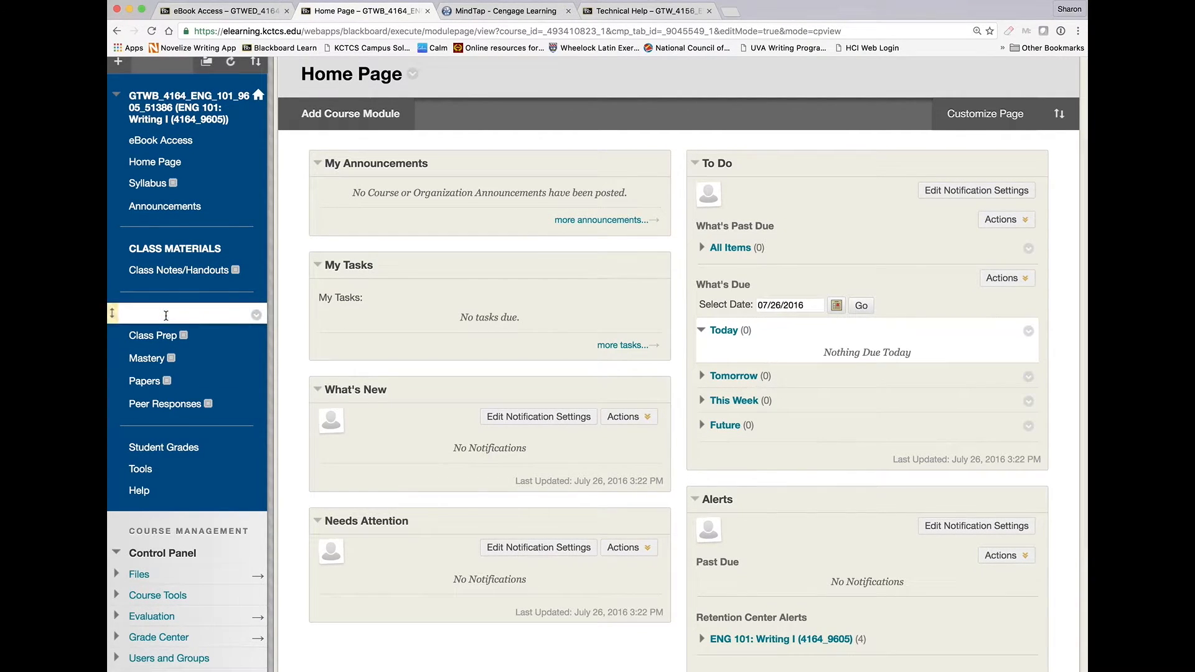
pyautogui.click(146, 359)
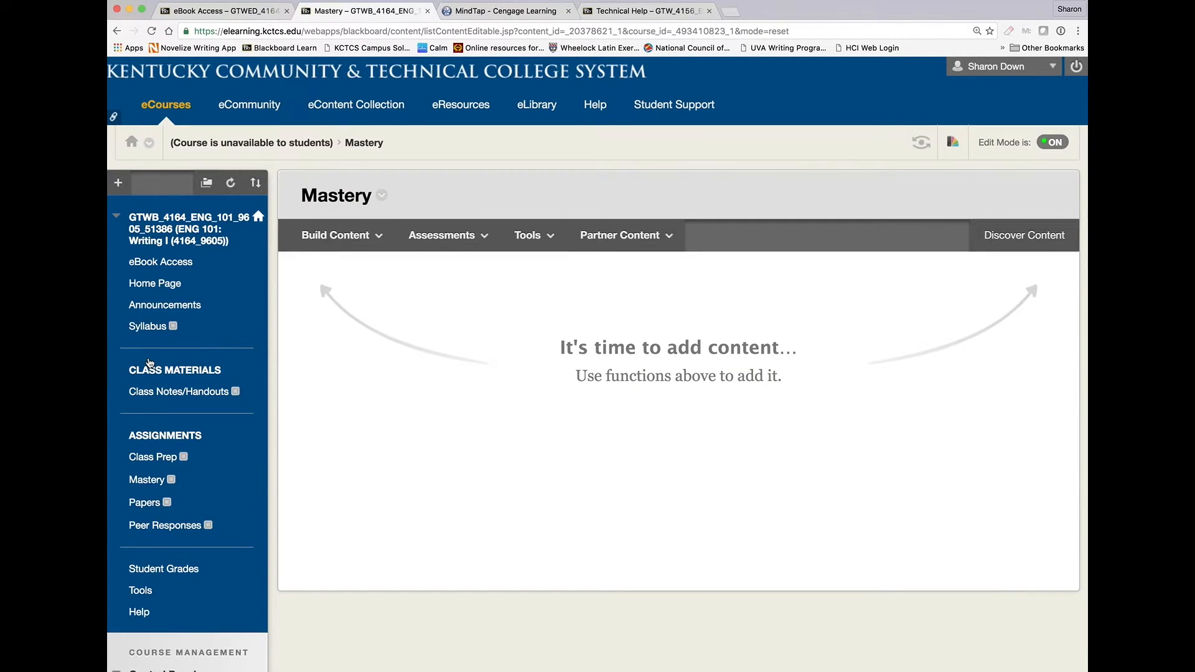
pyautogui.click(528, 237)
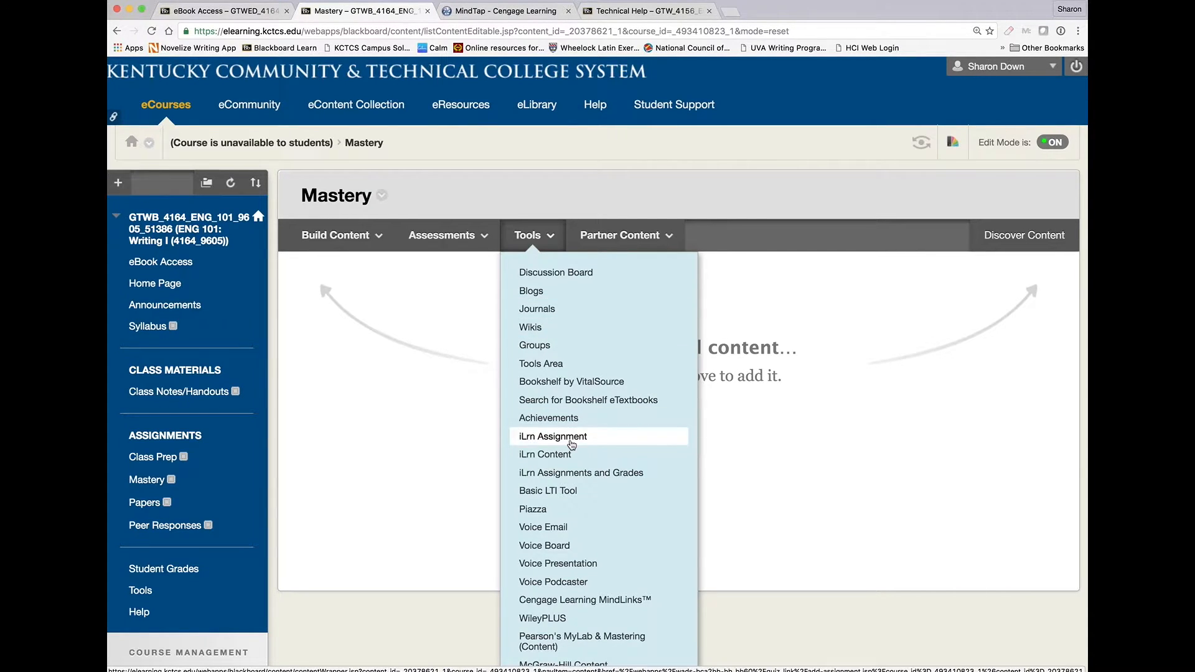
pyautogui.click(584, 602)
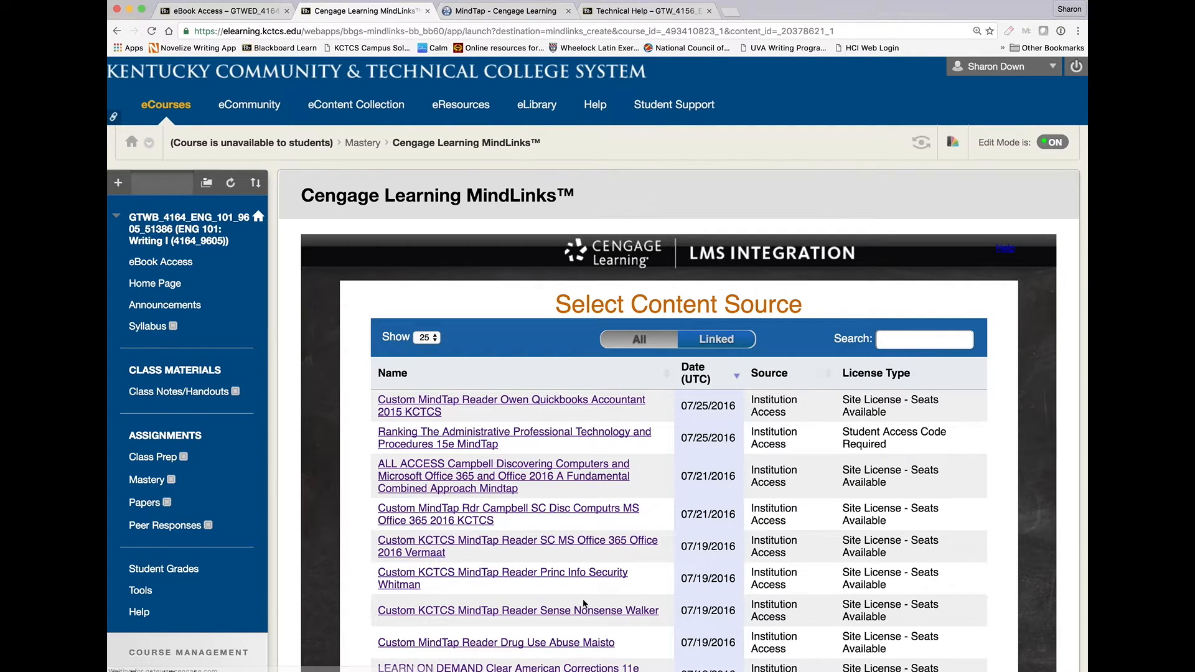
pyautogui.click(698, 340)
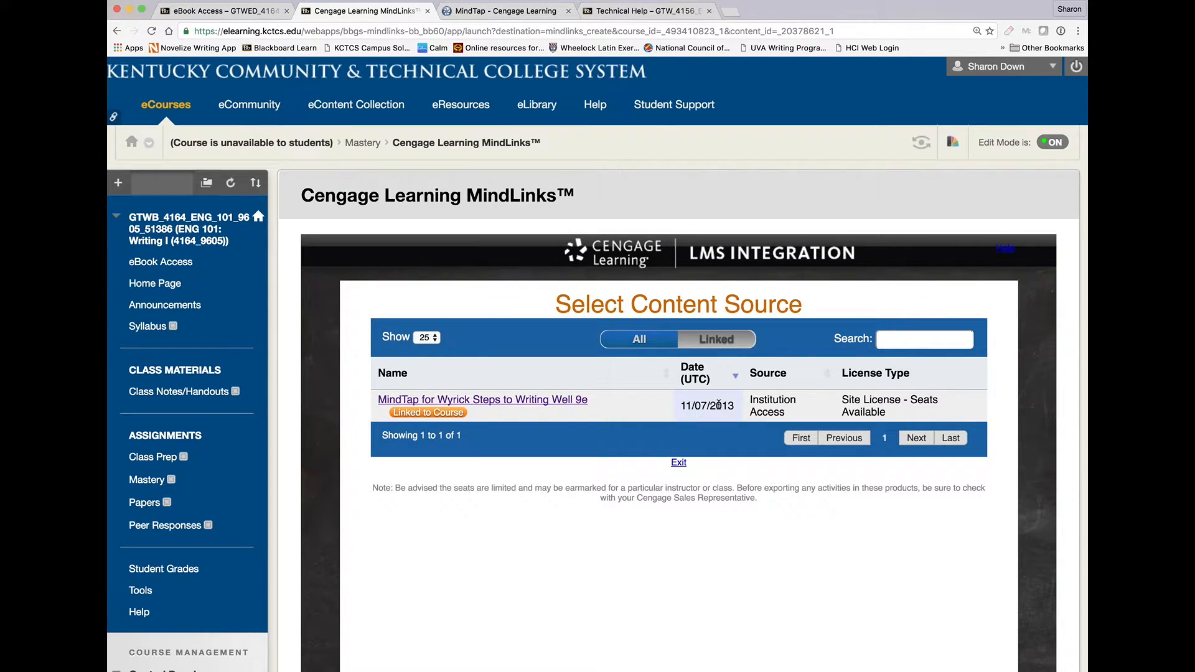
pyautogui.click(557, 400)
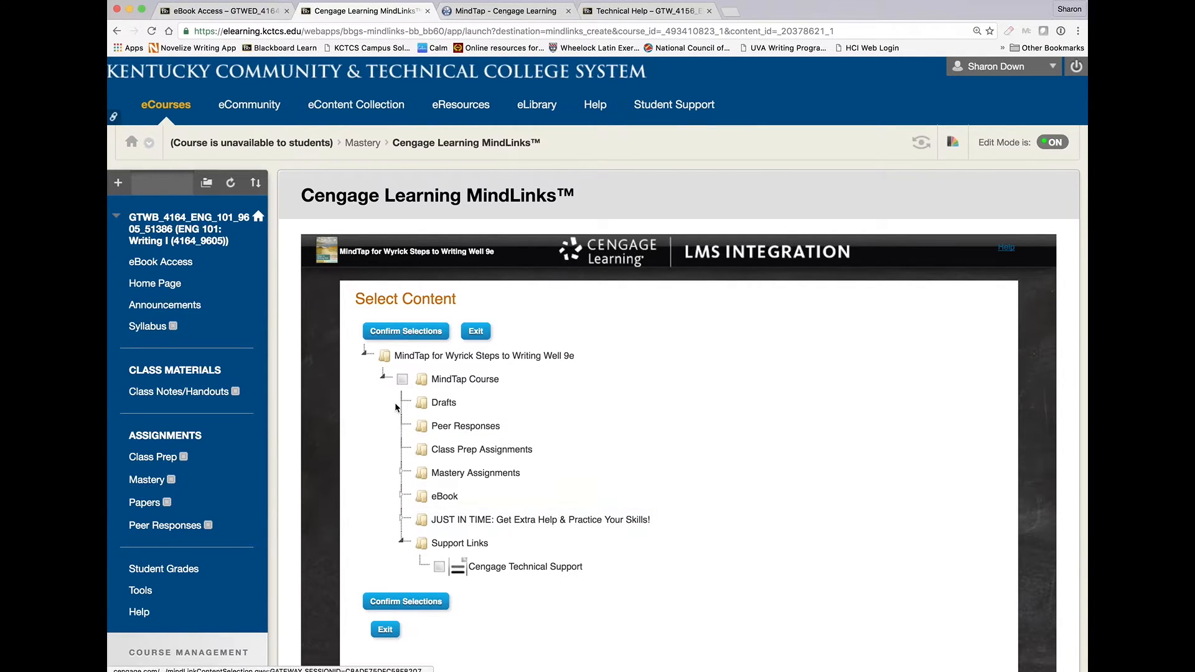
# Select Introduction to Working on Aplia Assignments under Mastery Assignments, confirm the selection, and submit it into the /Mastery folder.
pyautogui.click(403, 475)
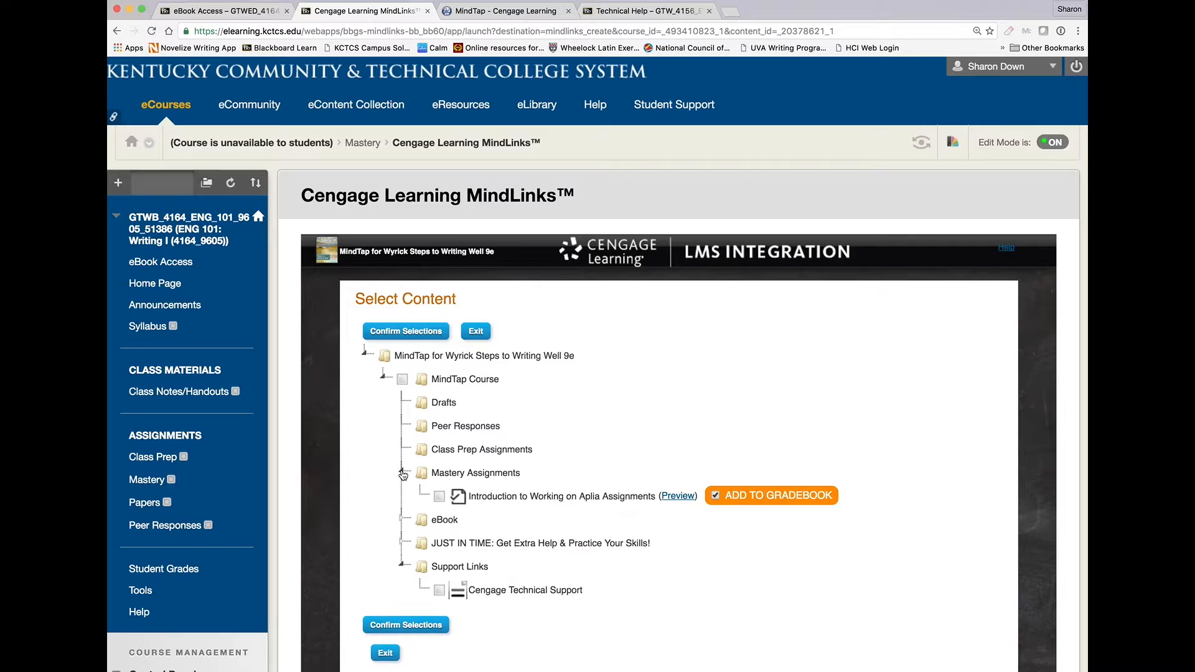
pyautogui.scroll(-2, 588, 455)
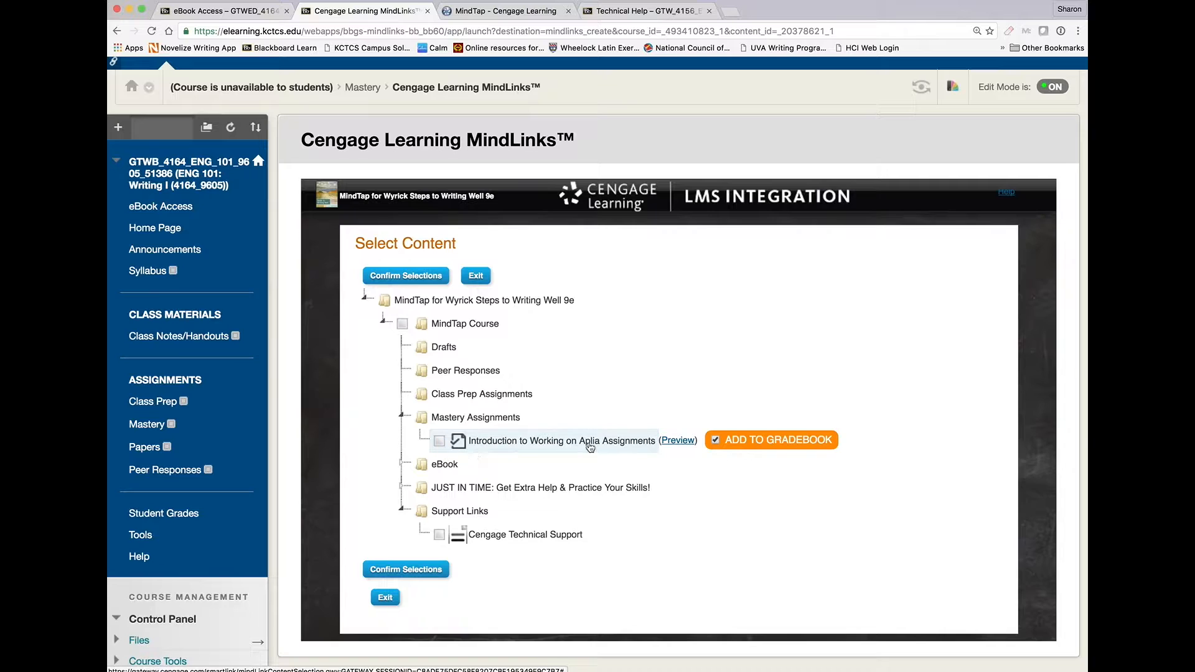
pyautogui.click(440, 445)
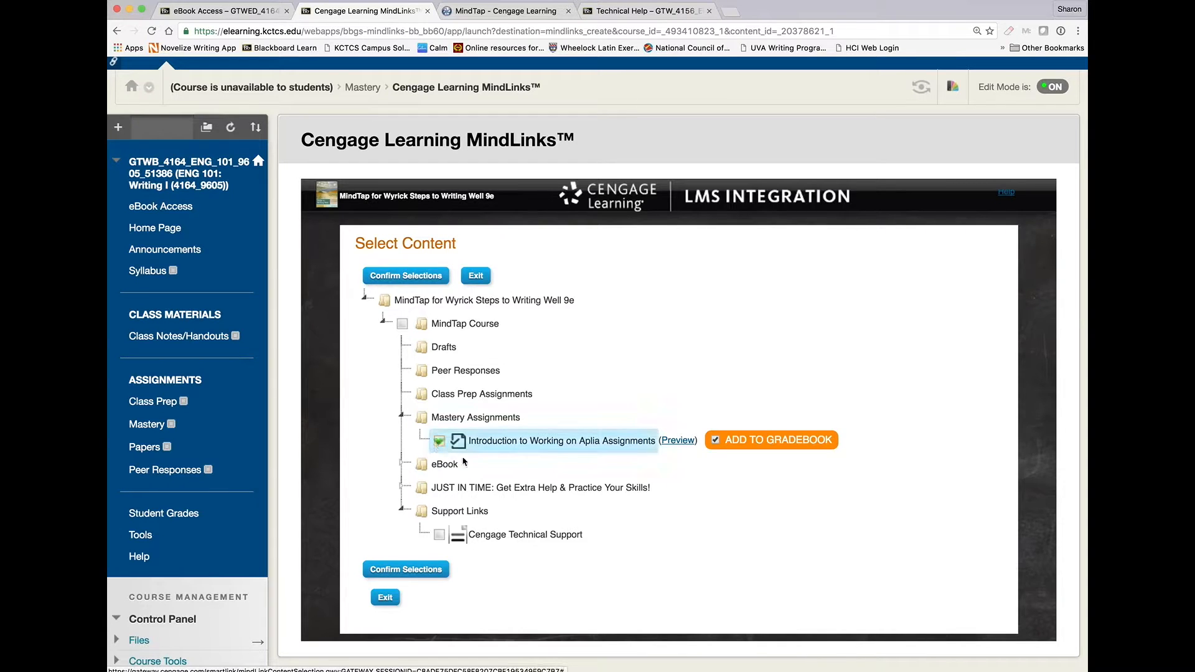
pyautogui.click(402, 465)
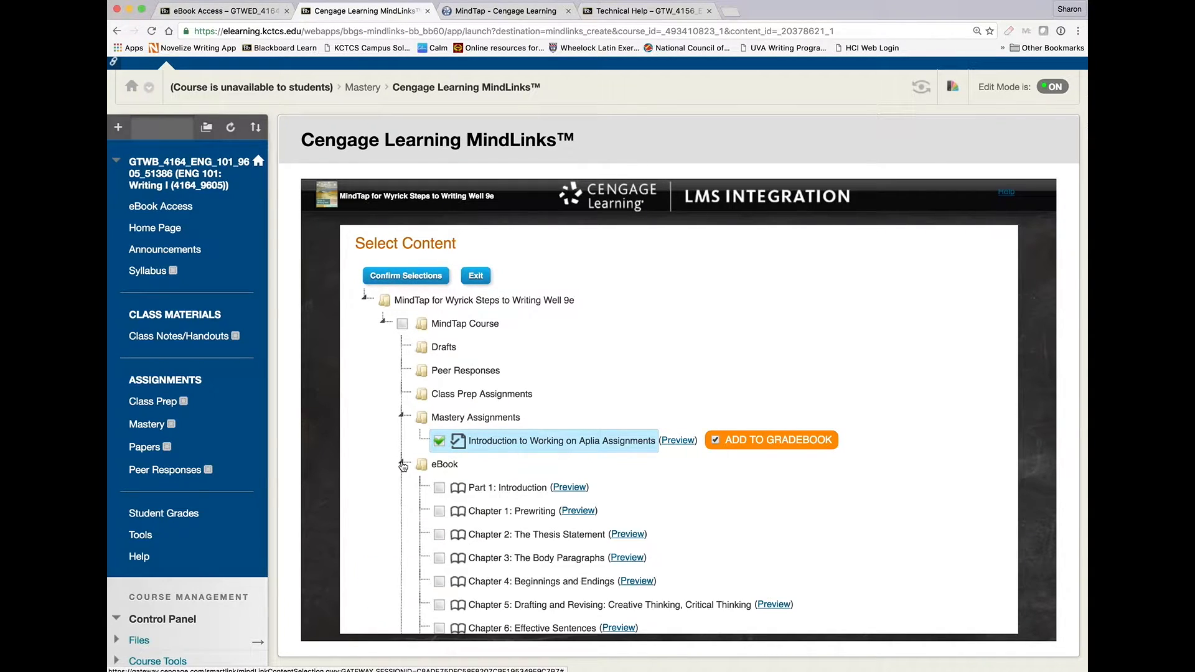
pyautogui.scroll(-3, 444, 432)
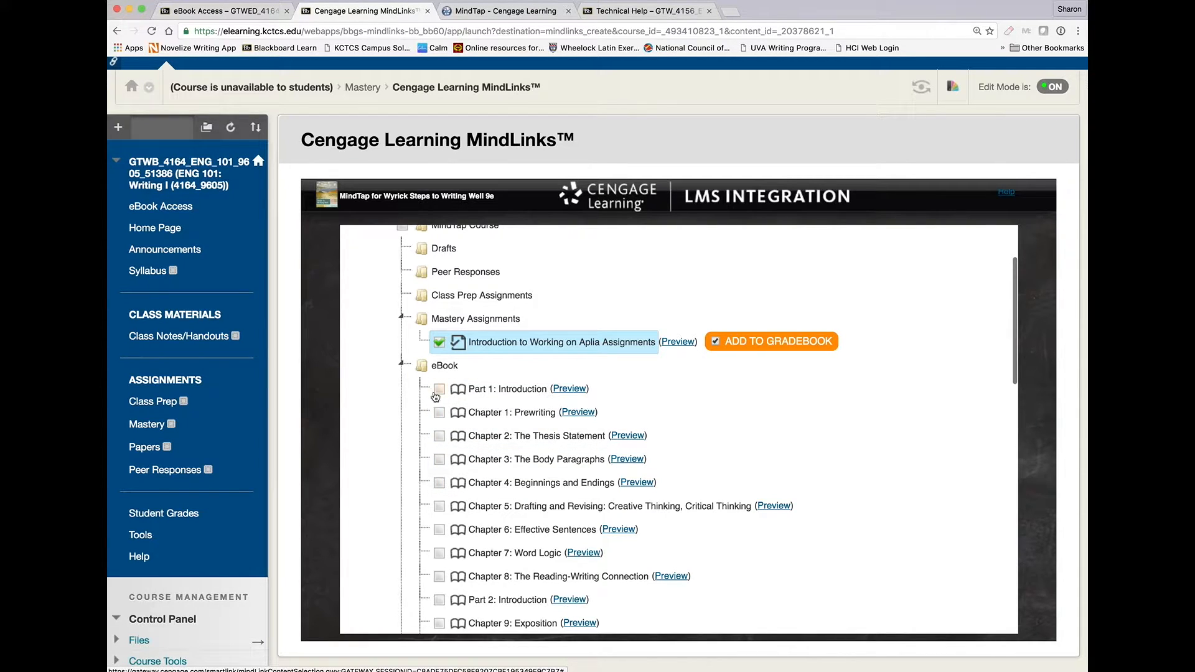
pyautogui.click(404, 366)
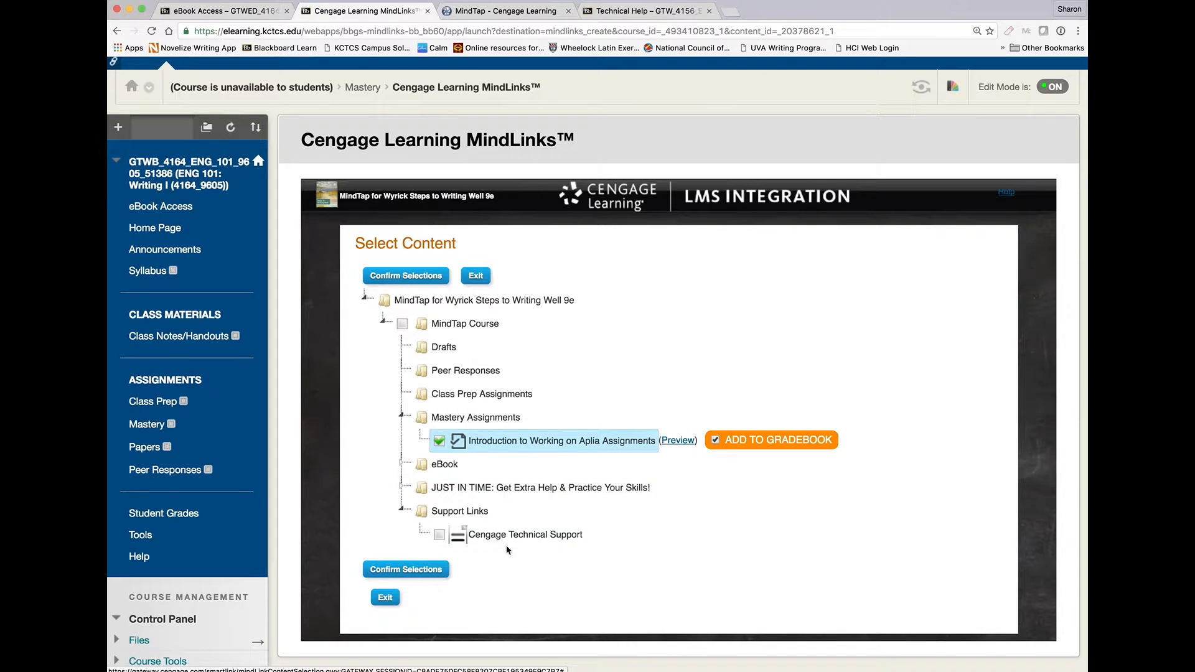
pyautogui.click(423, 571)
pyautogui.click(419, 287)
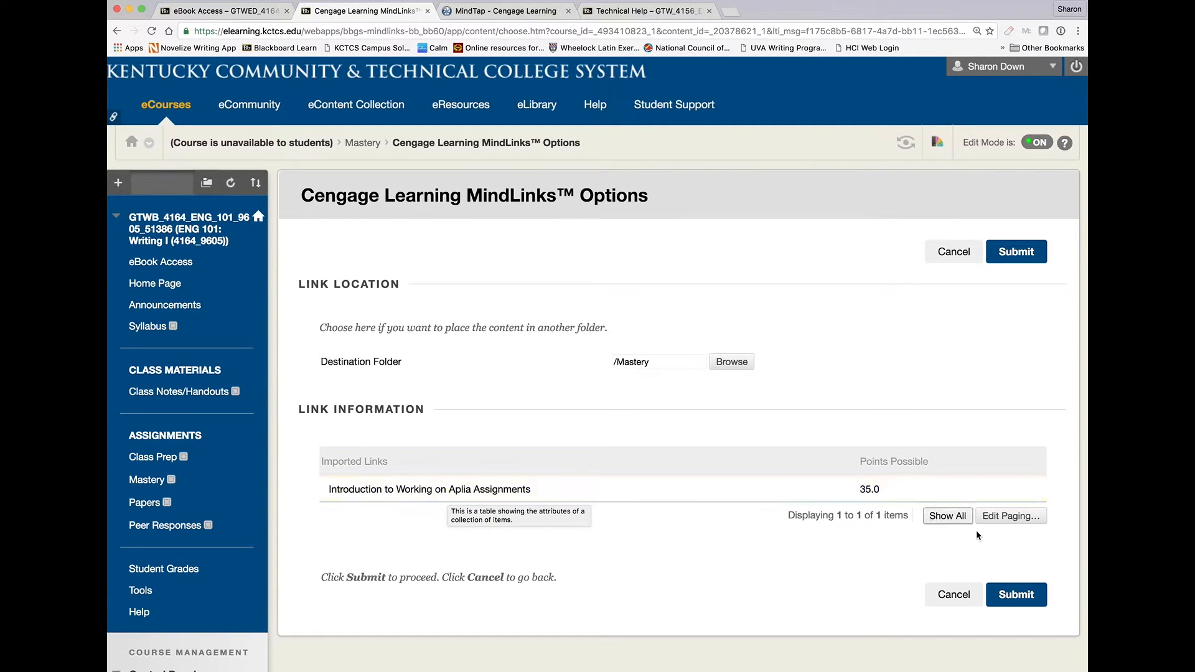
pyautogui.click(1021, 601)
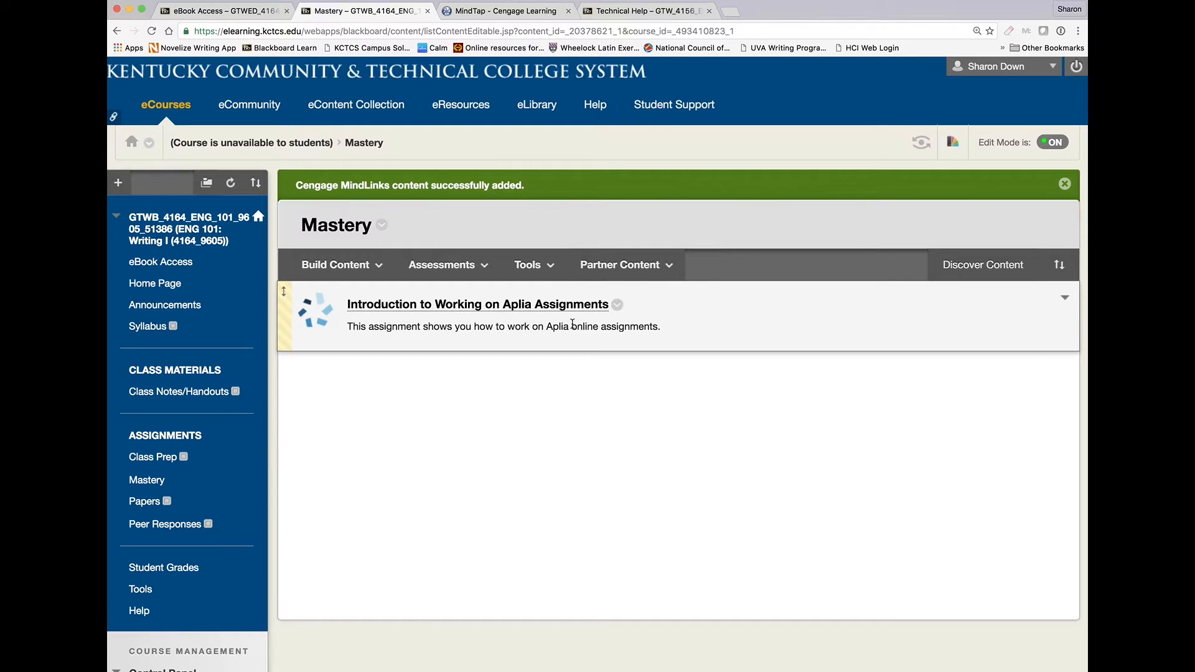
# Open the edit page of the Introduction to Working on Aplia Assignments item and cancel out of it.
pyautogui.click(616, 308)
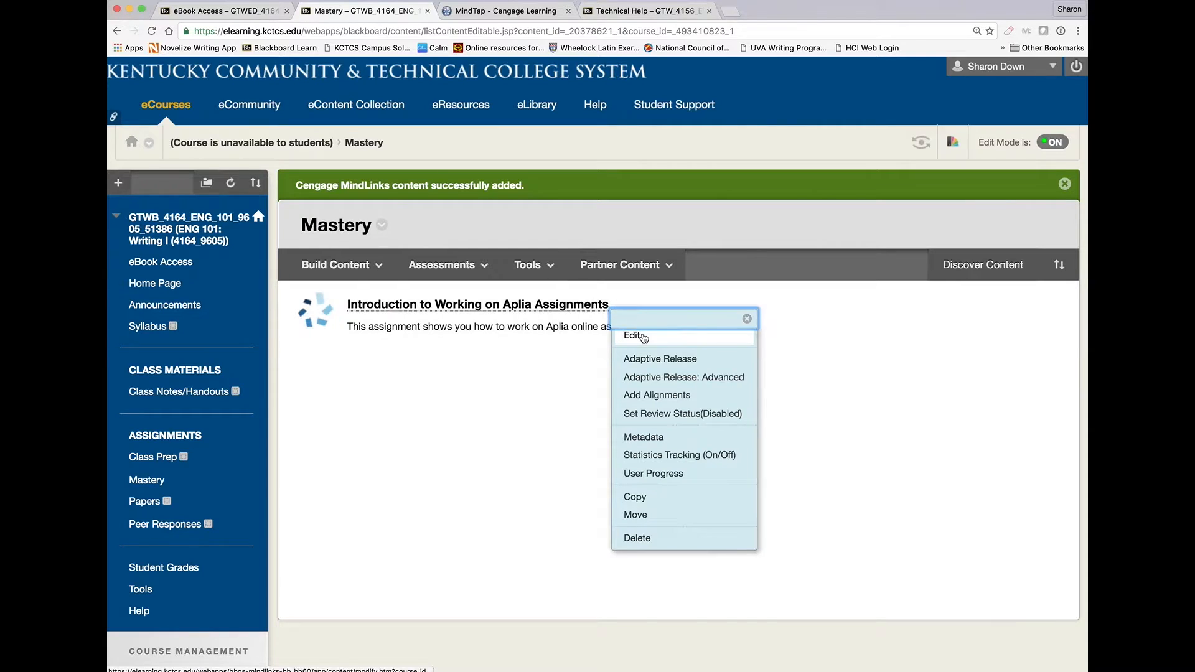
pyautogui.click(704, 334)
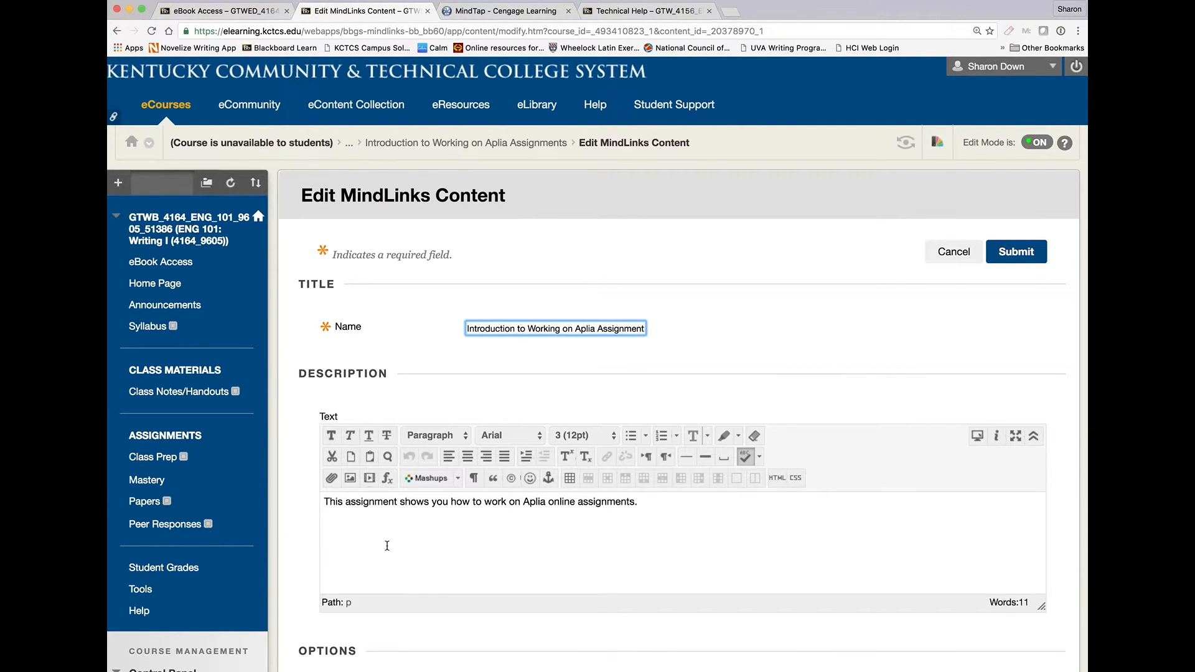
pyautogui.click(957, 256)
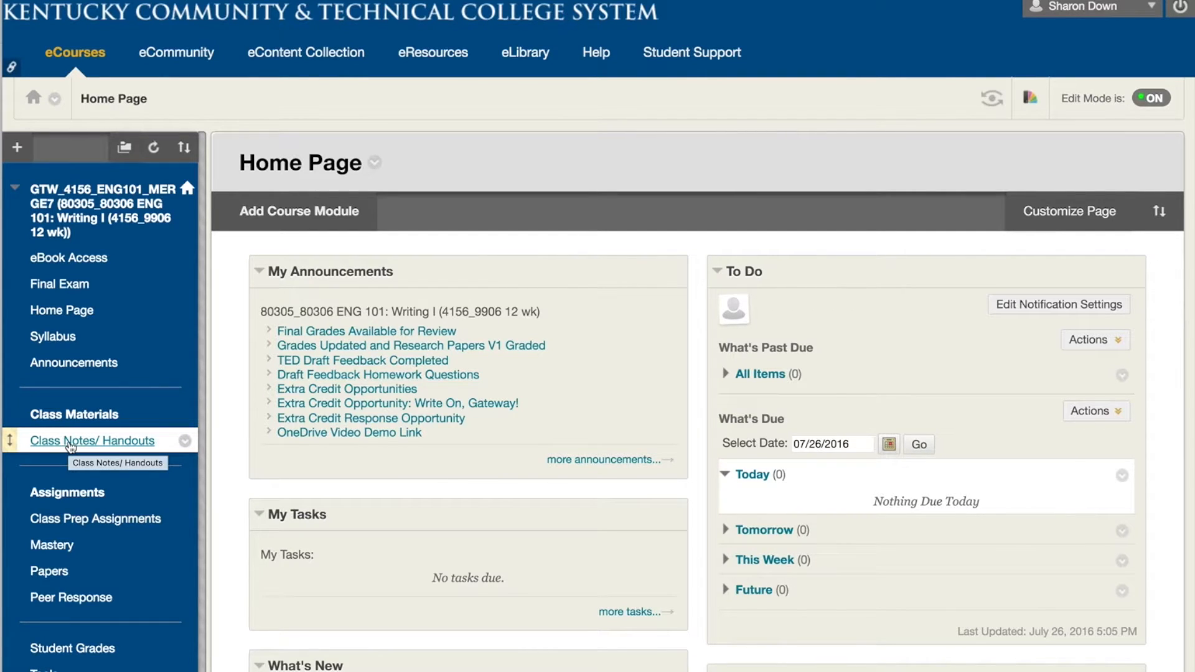
# Browse the other course's Class Notes/ Handouts items, then switch to its Technical Help tab.
pyautogui.click(71, 448)
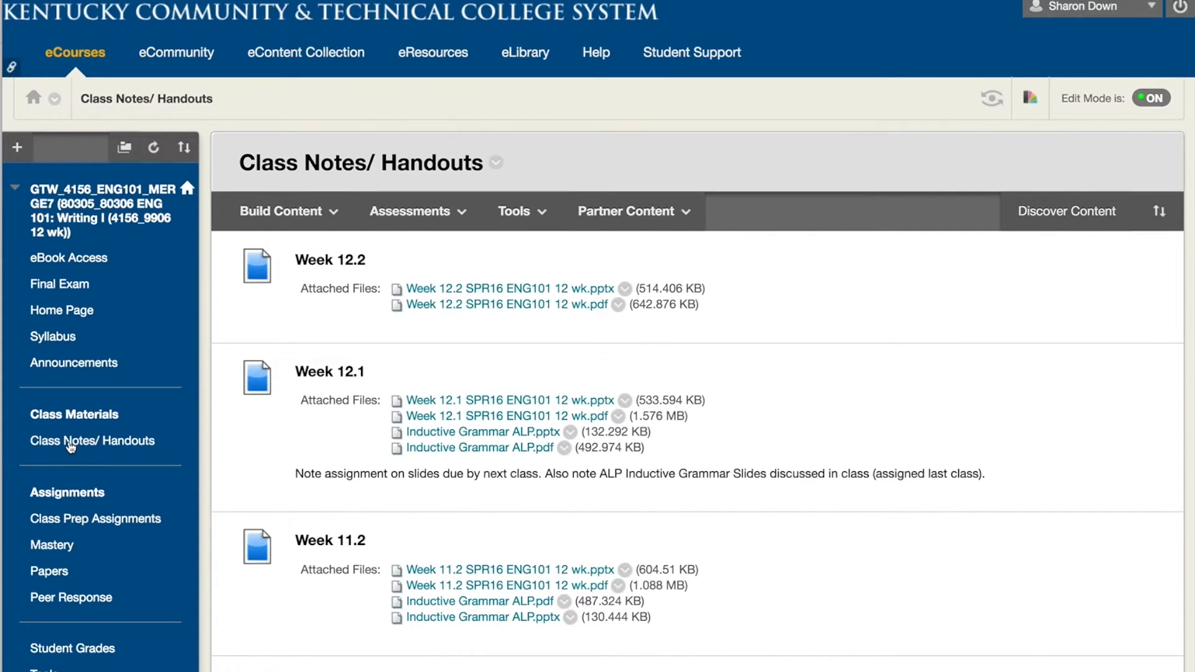
pyautogui.scroll(-10, 401, 532)
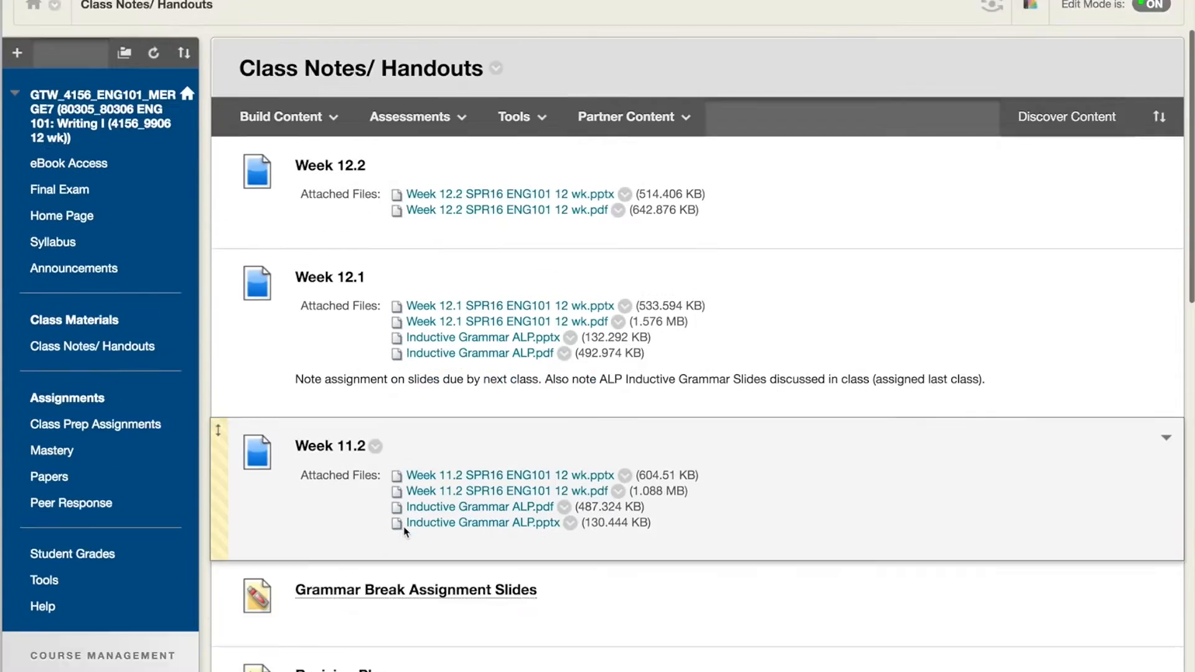
pyautogui.scroll(8, 405, 532)
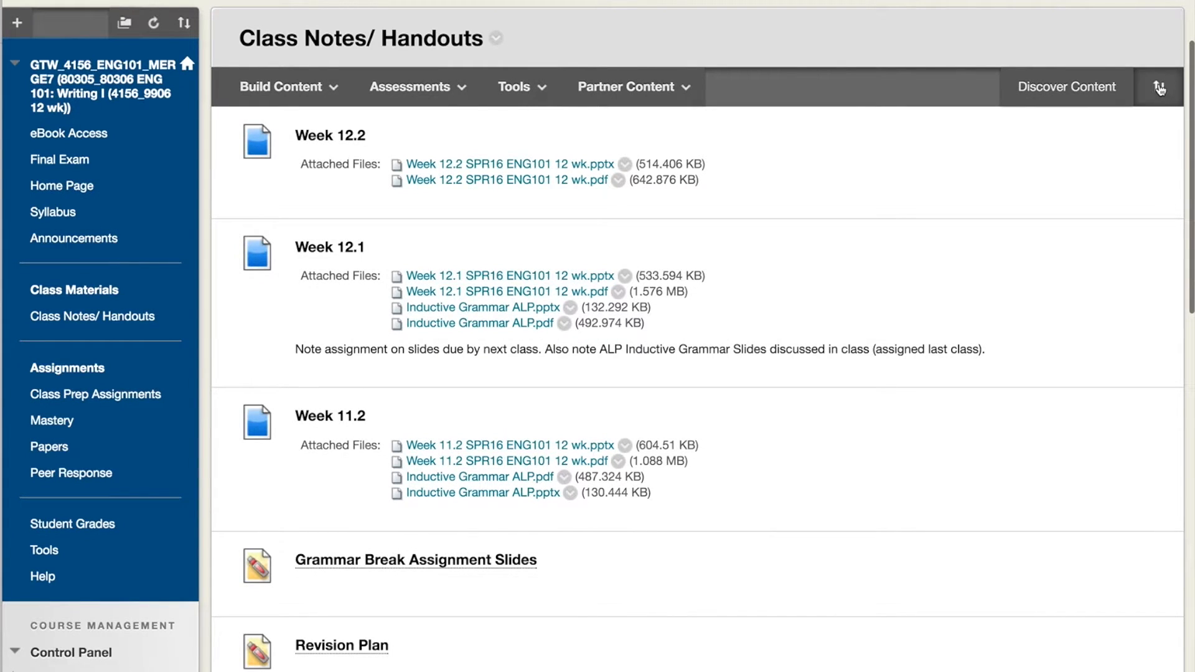
pyautogui.scroll(-14, 830, 398)
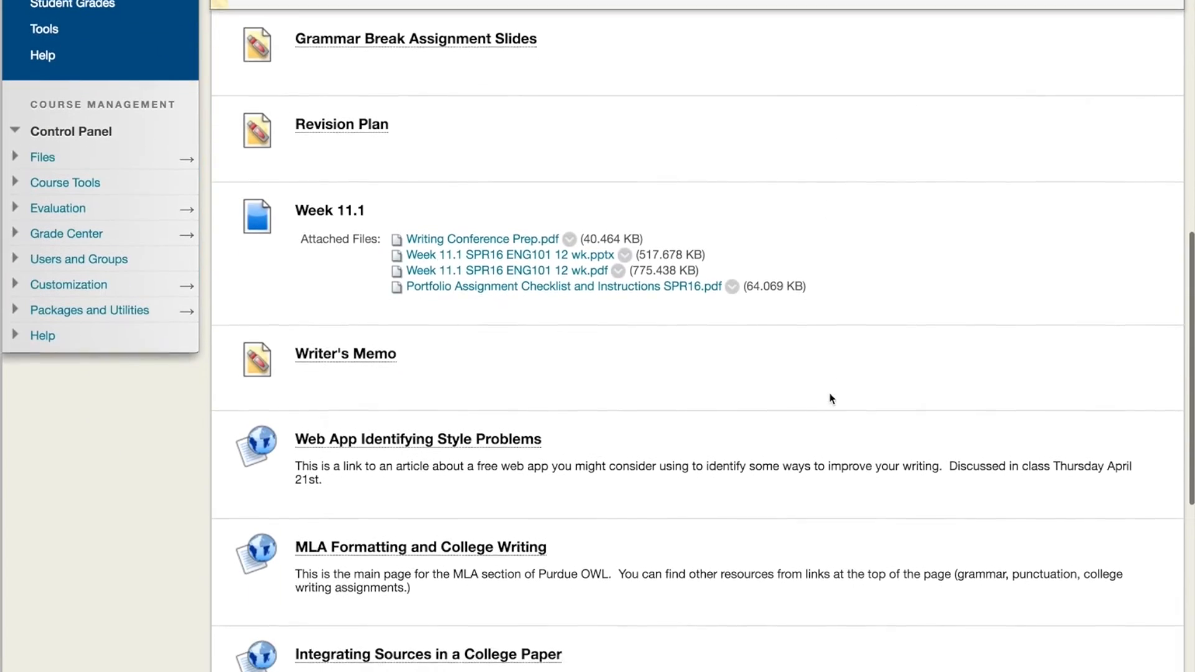
pyautogui.scroll(-6, 831, 398)
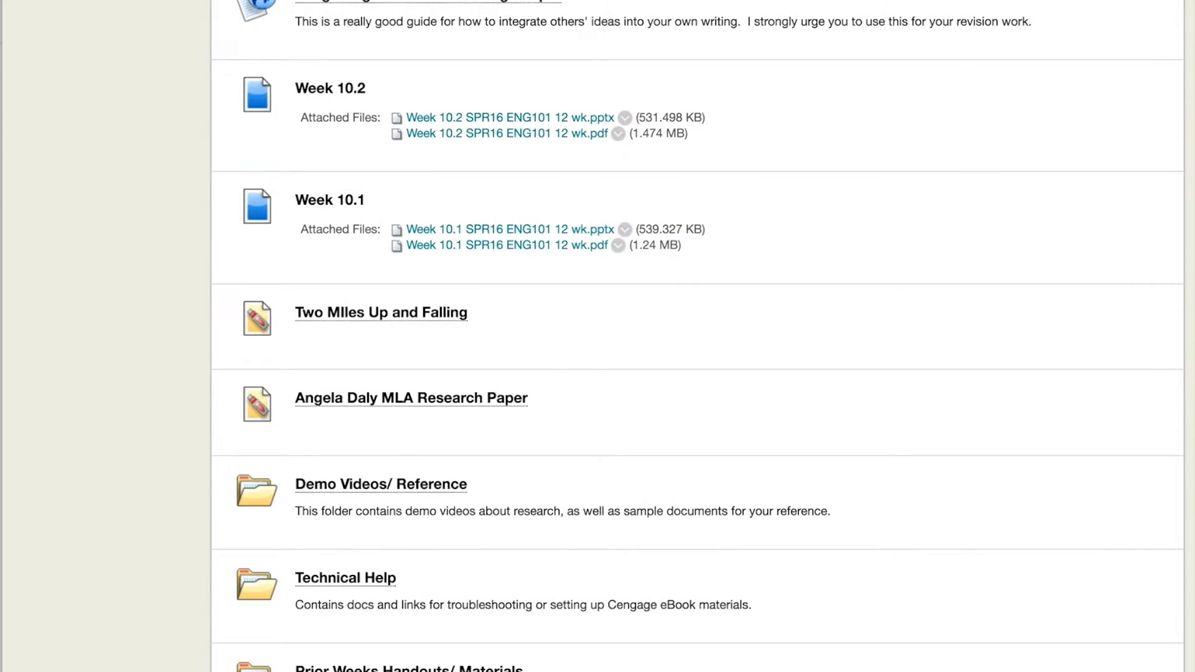
pyautogui.hotkey('ctrl', 'Tab')
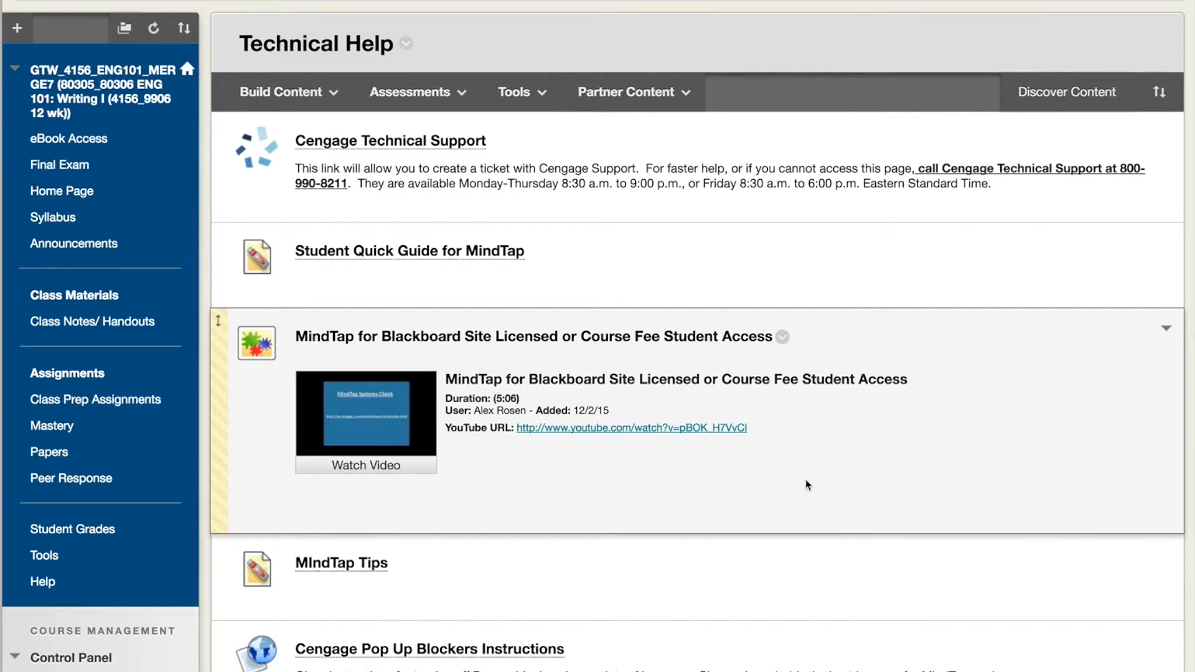
# Browse the Technical Help page, then open and scroll through the Class Prep Assignments content area.
pyautogui.scroll(-1, 804, 484)
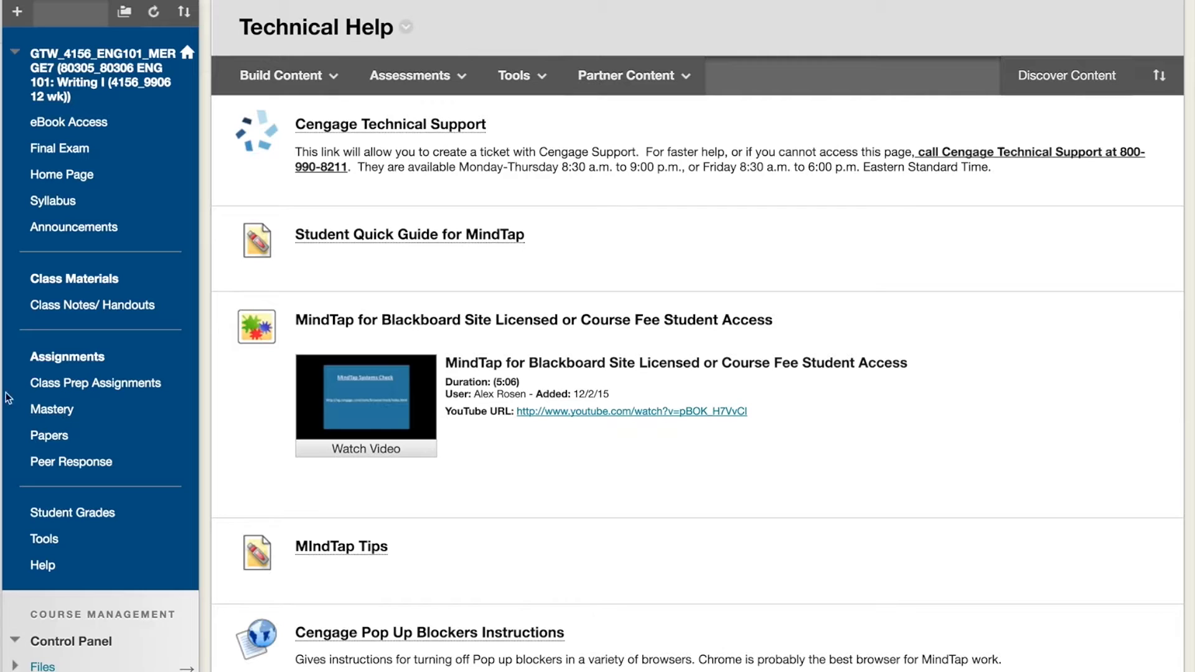
pyautogui.moveTo(62, 387)
pyautogui.click(62, 385)
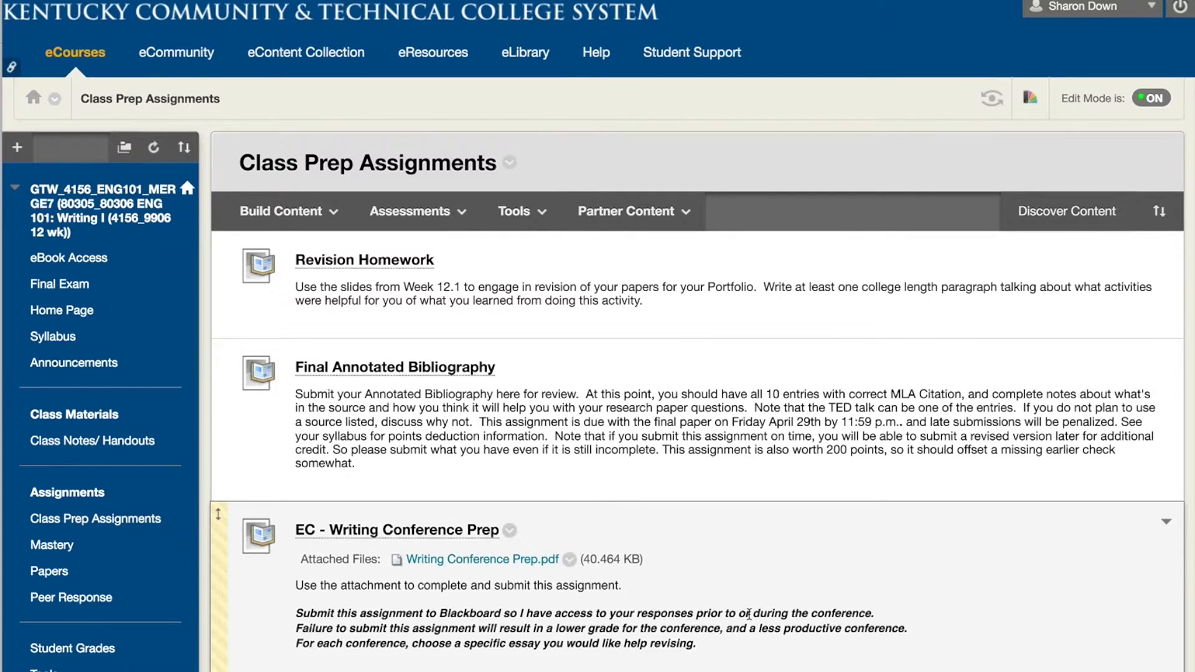
pyautogui.scroll(-2, 749, 614)
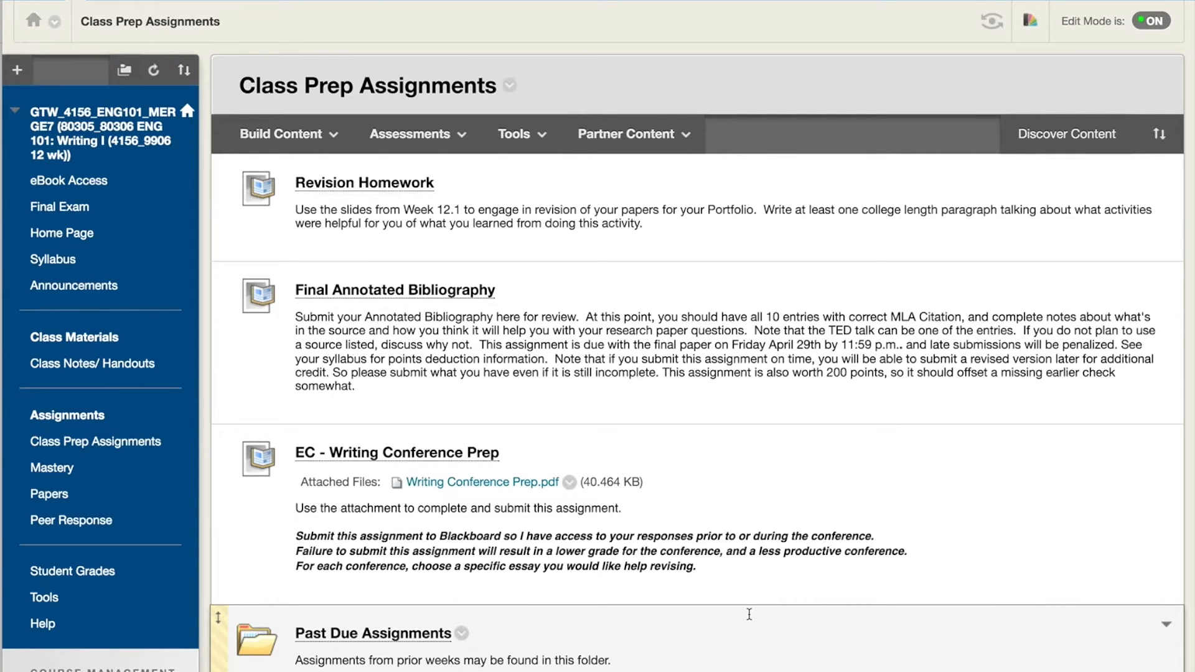
pyautogui.scroll(-2, 749, 613)
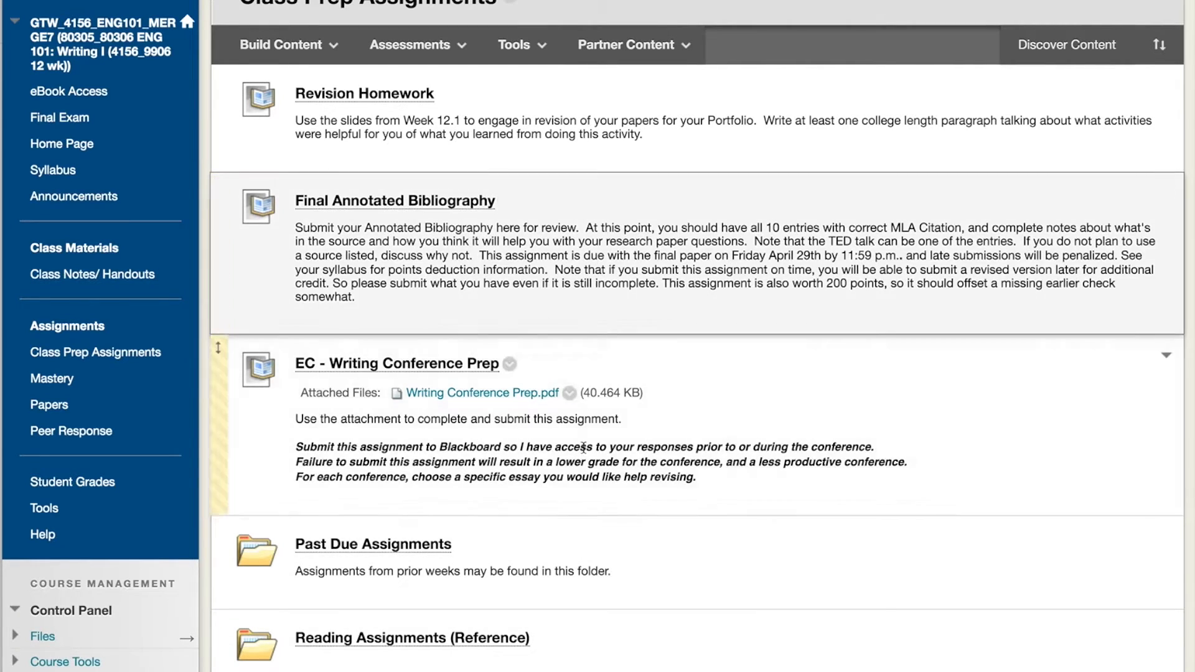
pyautogui.scroll(-1, 799, 492)
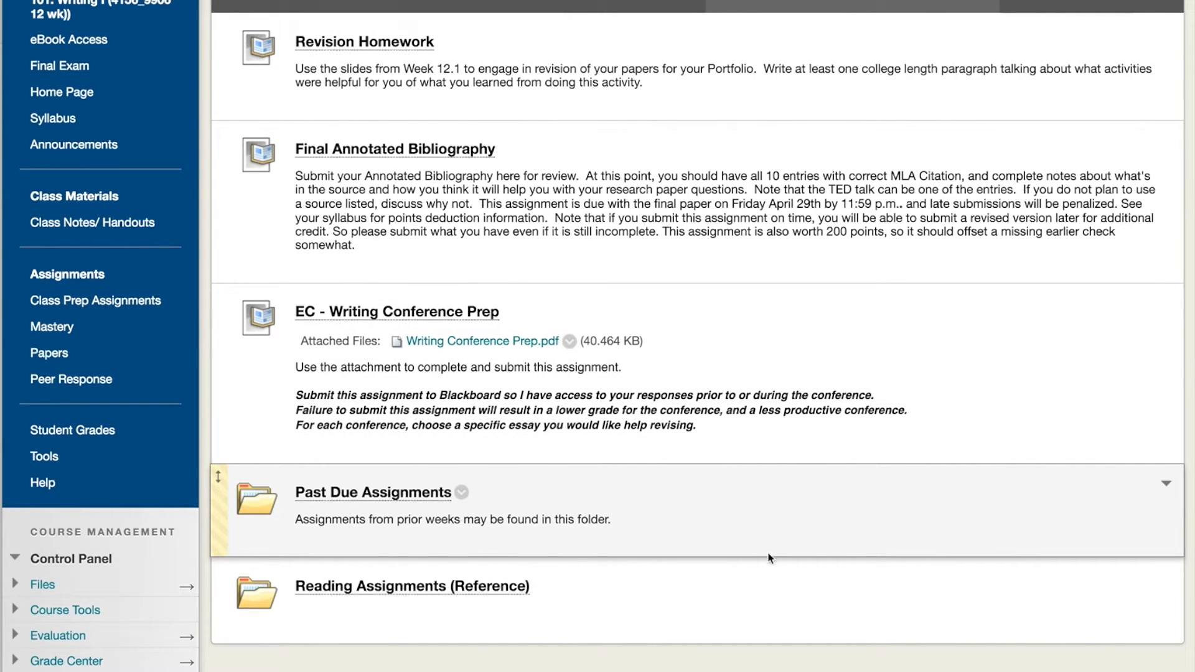
# Open the Reading Assignments (Reference) folder and scroll through its chapter reading links.
pyautogui.click(425, 589)
pyautogui.scroll(-5, 425, 590)
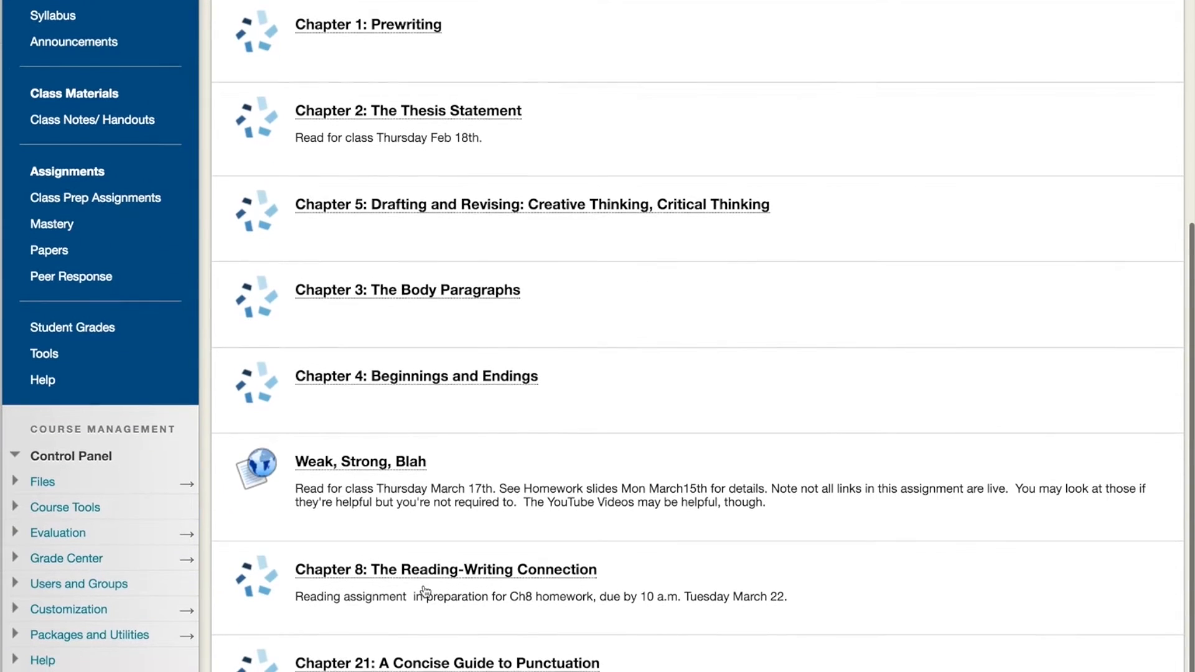
pyautogui.scroll(3, 425, 590)
pyautogui.scroll(-3, 425, 591)
pyautogui.scroll(3, 426, 592)
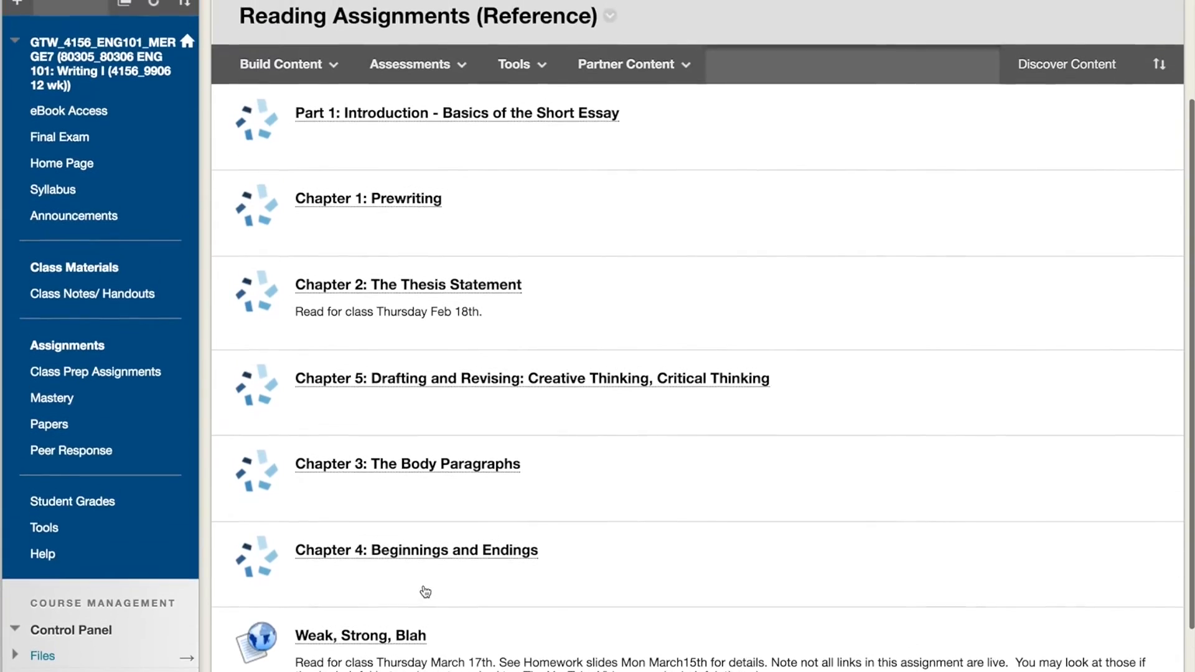
pyautogui.scroll(-3, 398, 498)
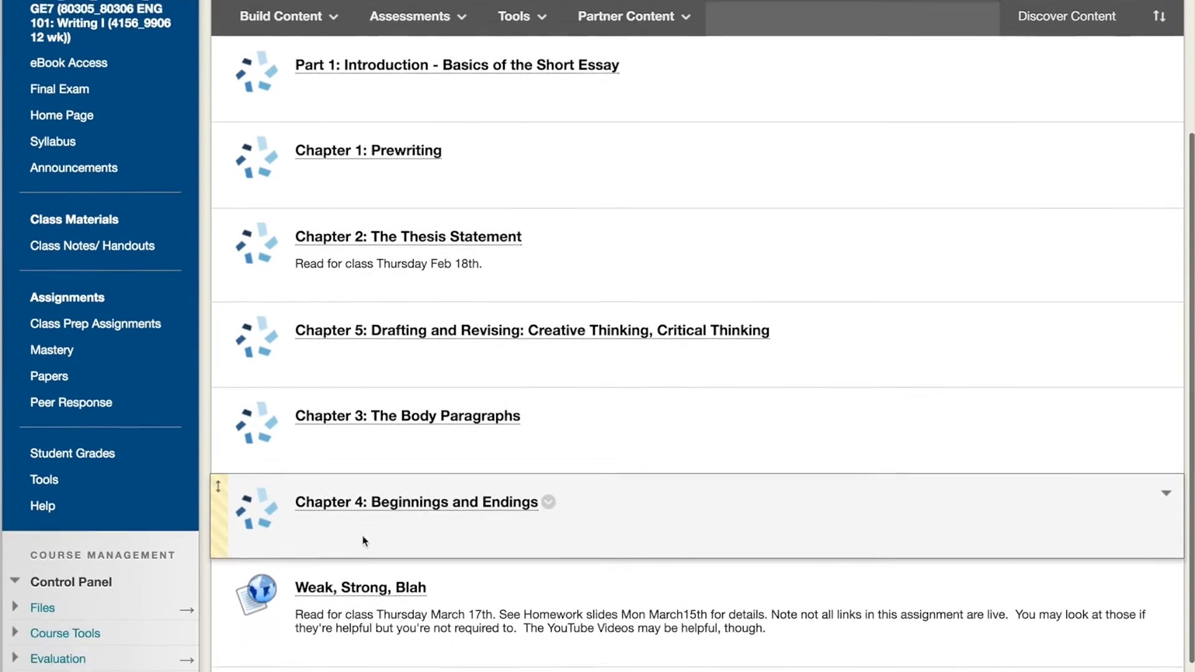
pyautogui.scroll(-2, 438, 599)
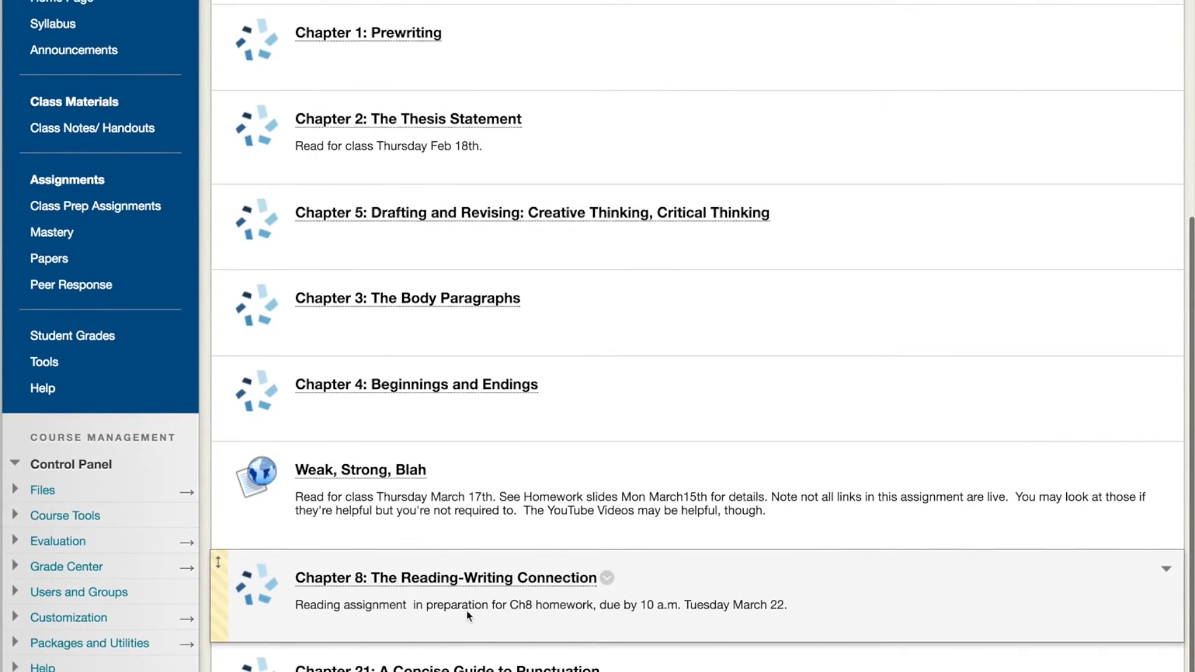
pyautogui.scroll(2, 469, 616)
pyautogui.scroll(2, 469, 616)
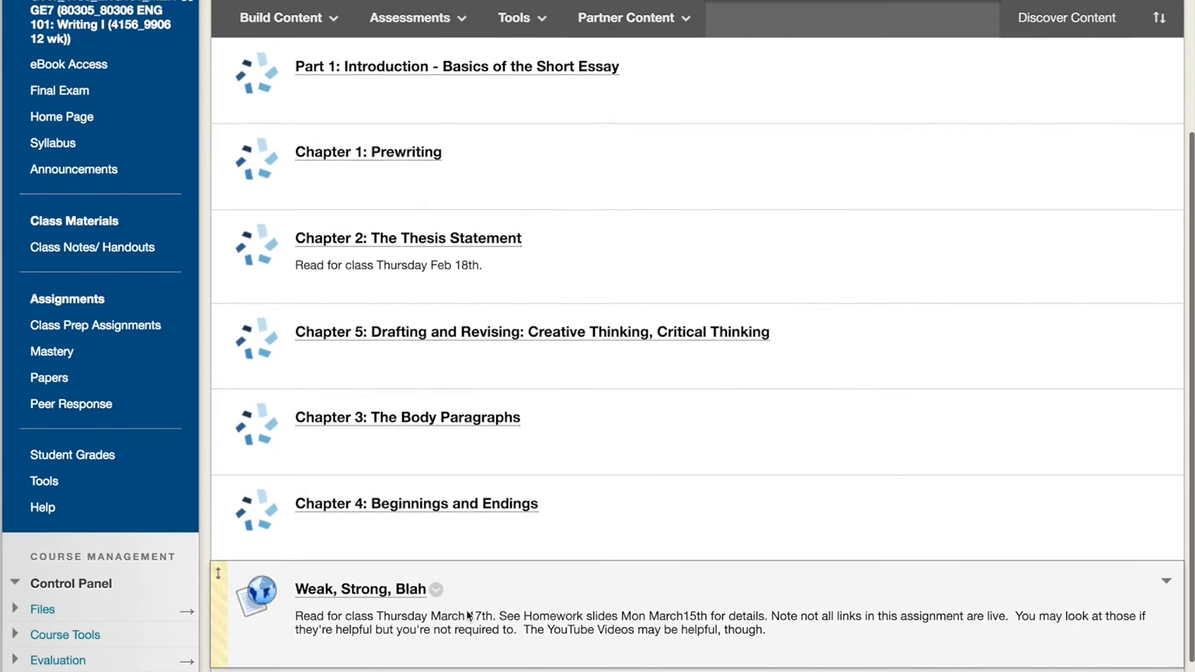
pyautogui.scroll(-3, 872, 580)
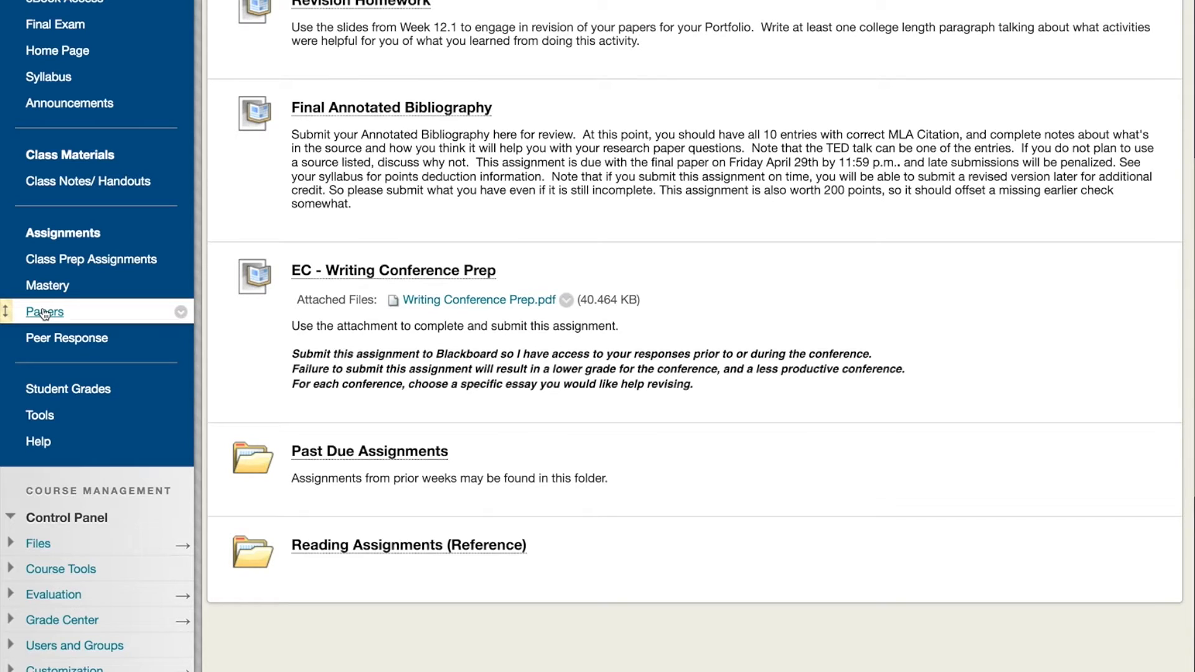
# Browse the Papers and Peer Response content areas of the course.
pyautogui.click(44, 312)
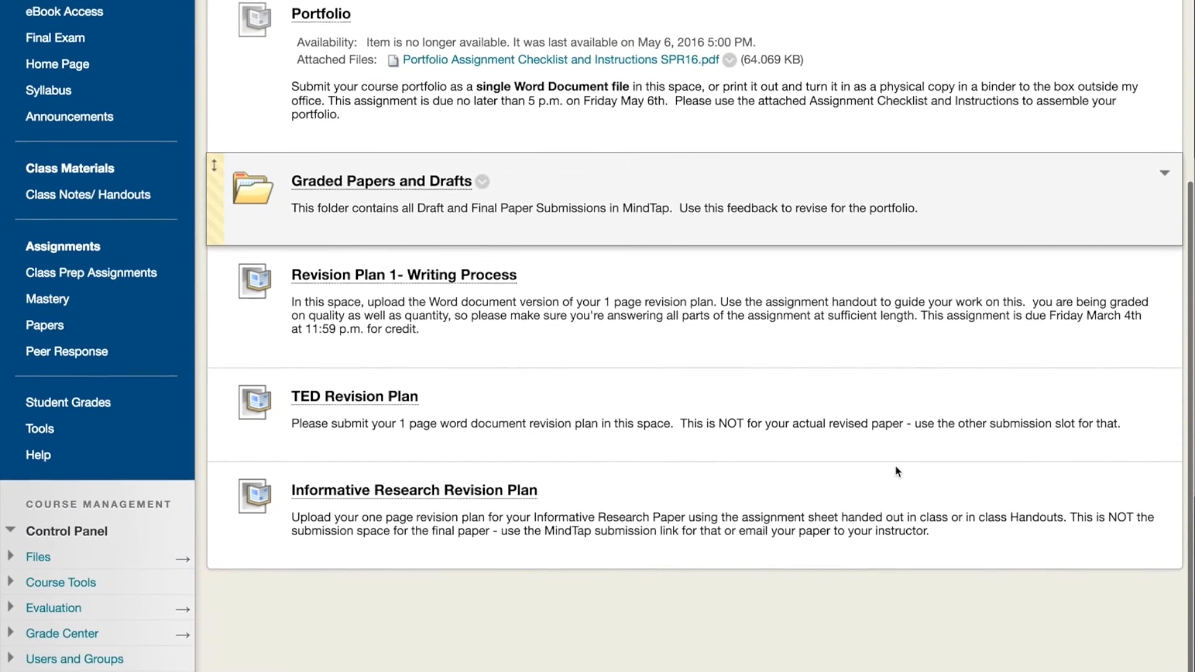
pyautogui.scroll(-1, 897, 471)
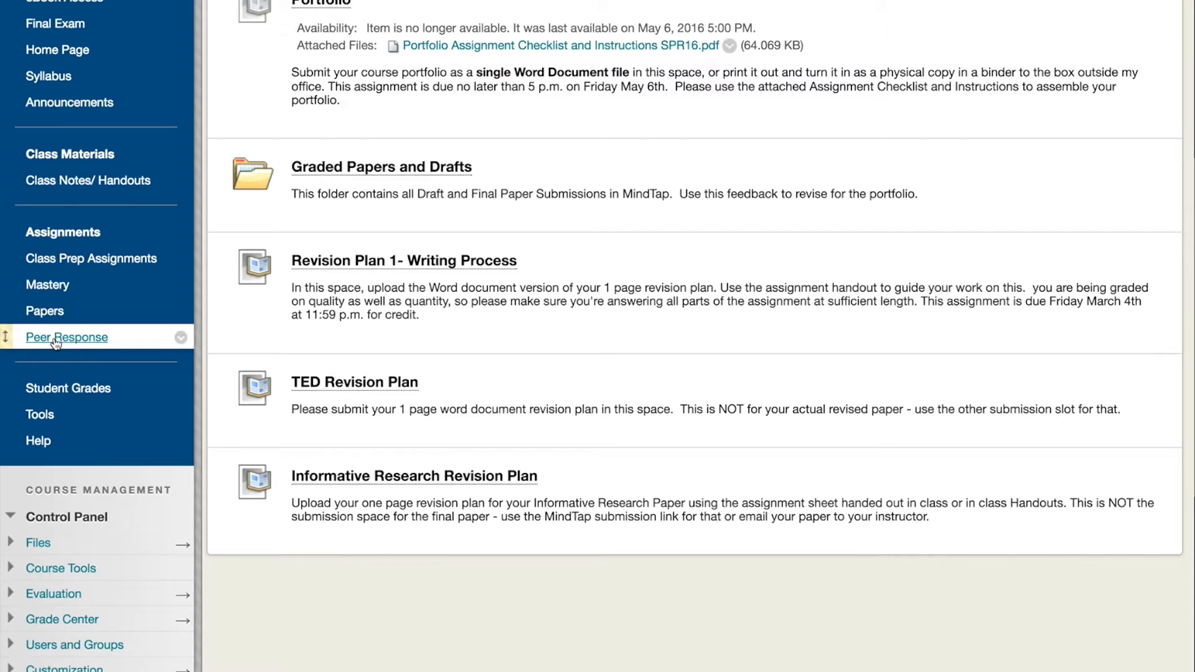
pyautogui.click(56, 339)
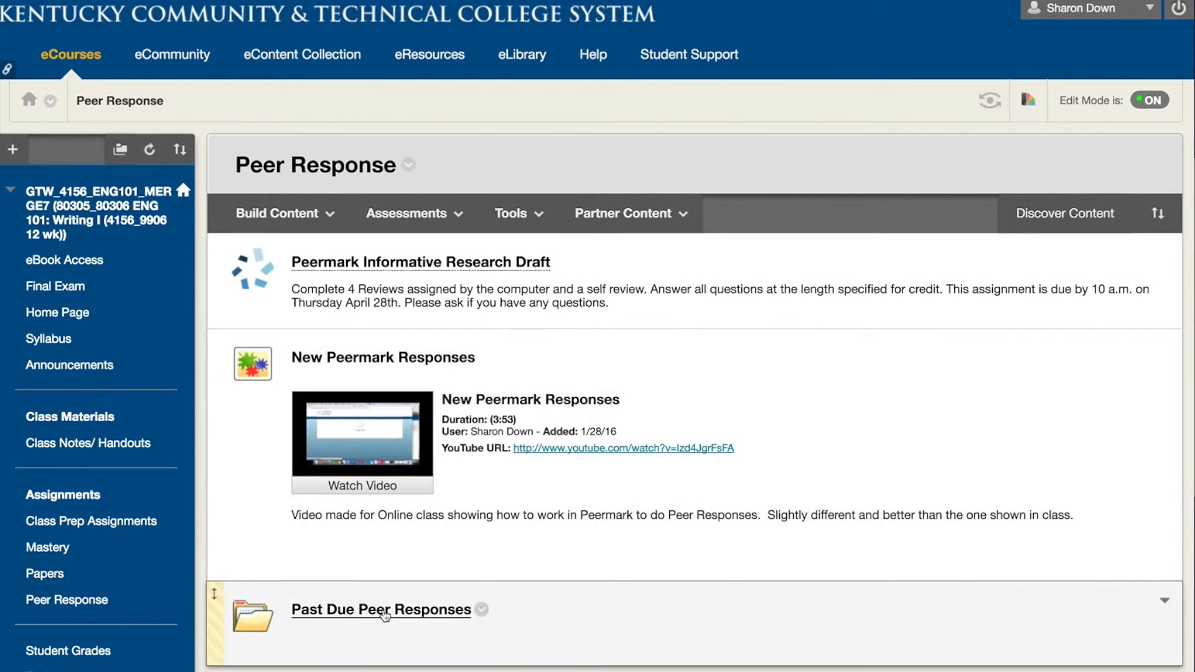
pyautogui.scroll(-1, 735, 575)
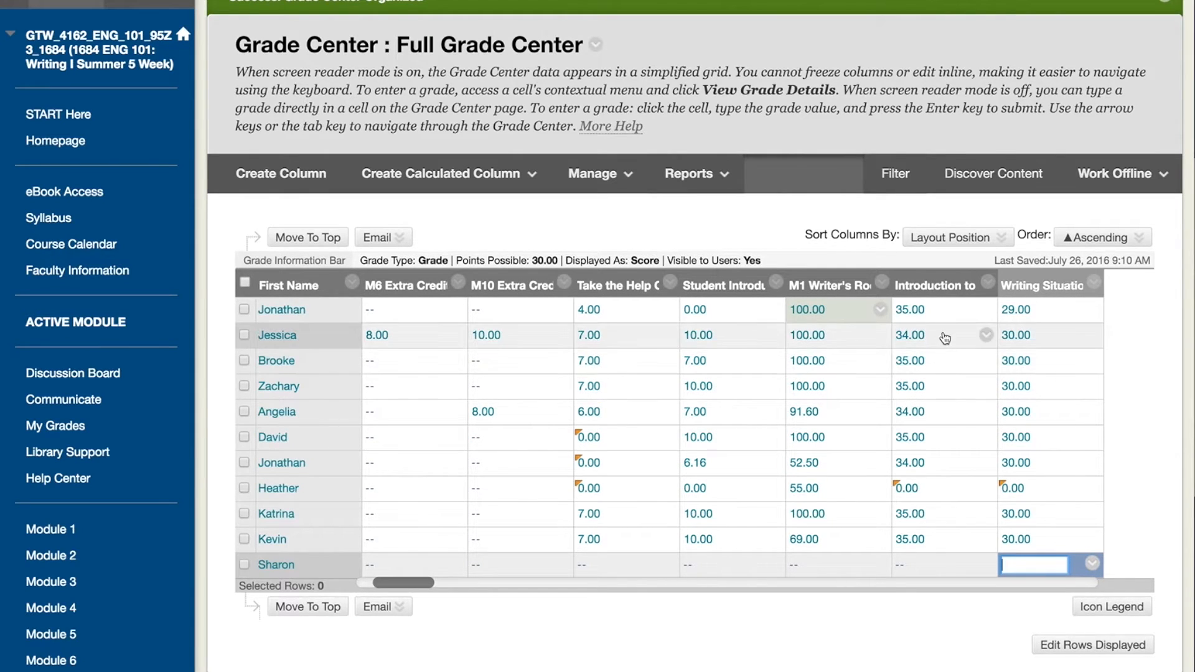
# In the Full Grade Center, open the Introduction to Working on Aplia Assignments column's edit page and cancel it.
pyautogui.click(989, 284)
pyautogui.click(997, 374)
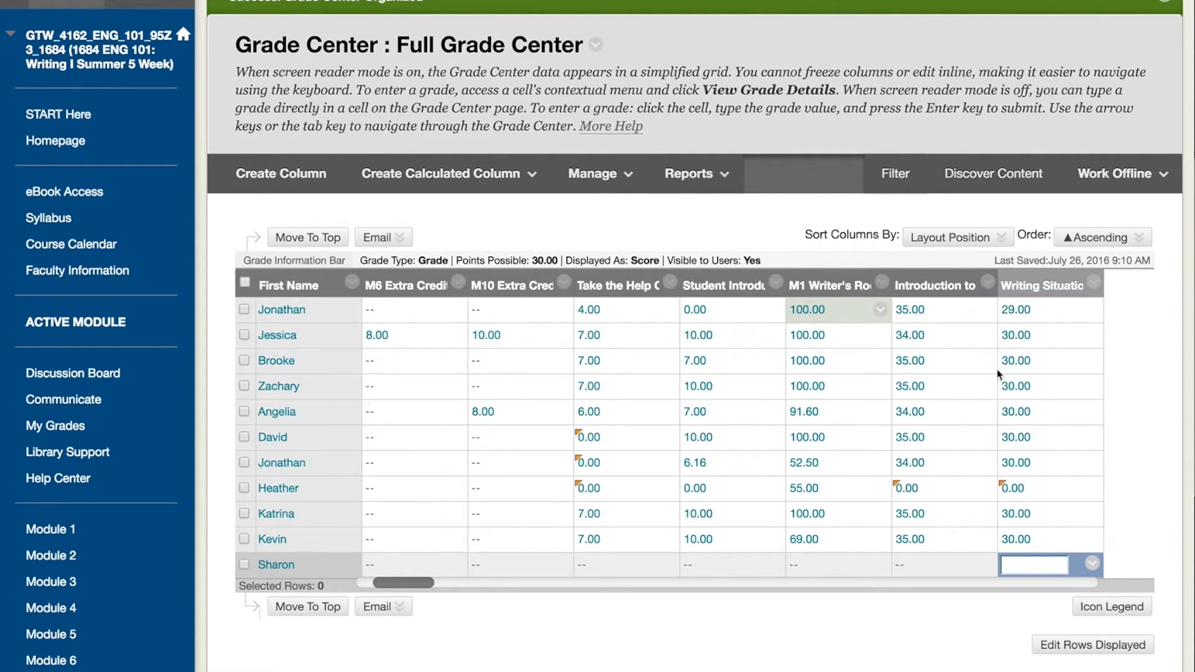
pyautogui.scroll(-3, 614, 479)
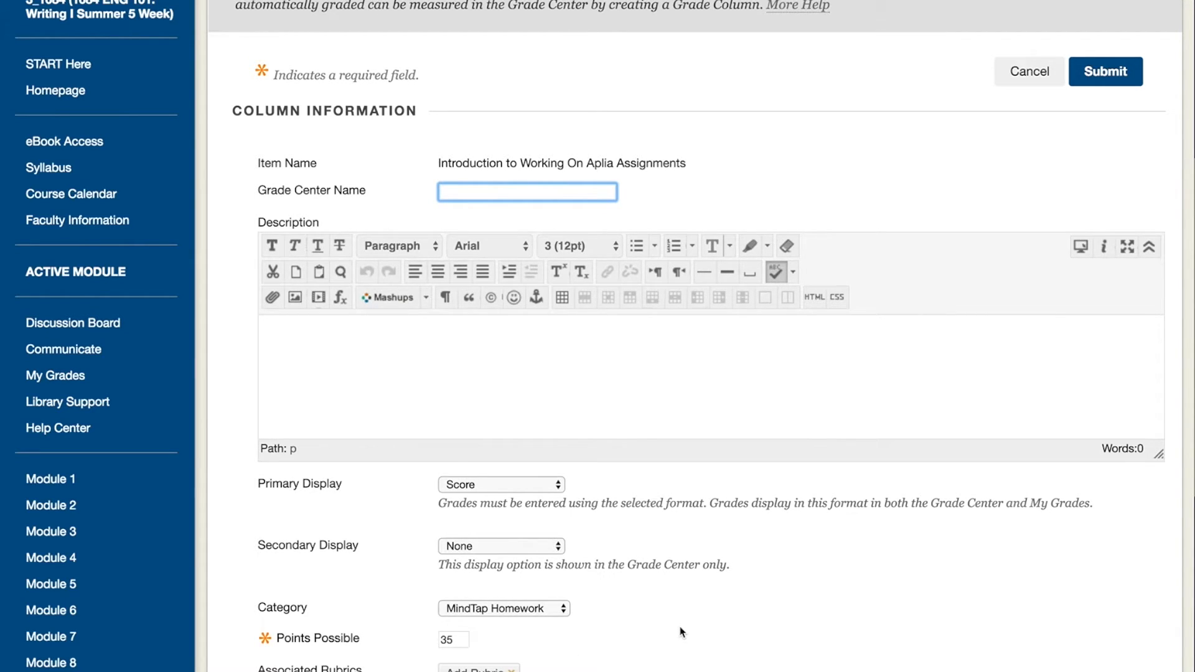
pyautogui.click(1015, 73)
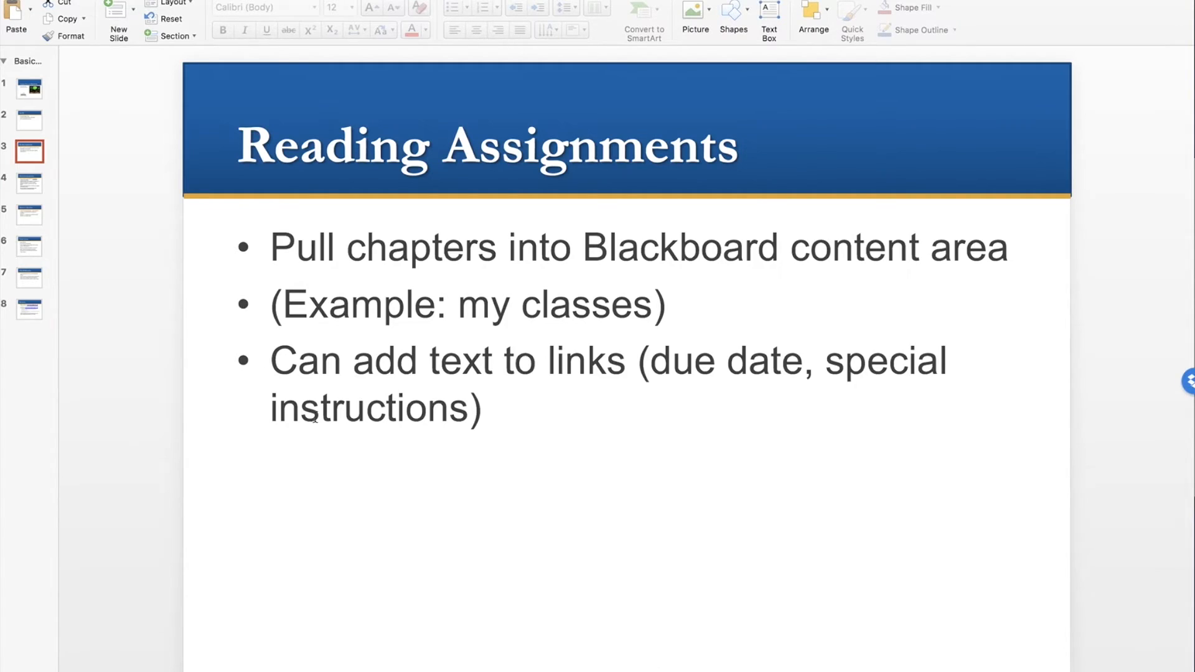
# Switch to the PowerPoint presentation and go to the Homework Assignments slide.
pyautogui.click(35, 188)
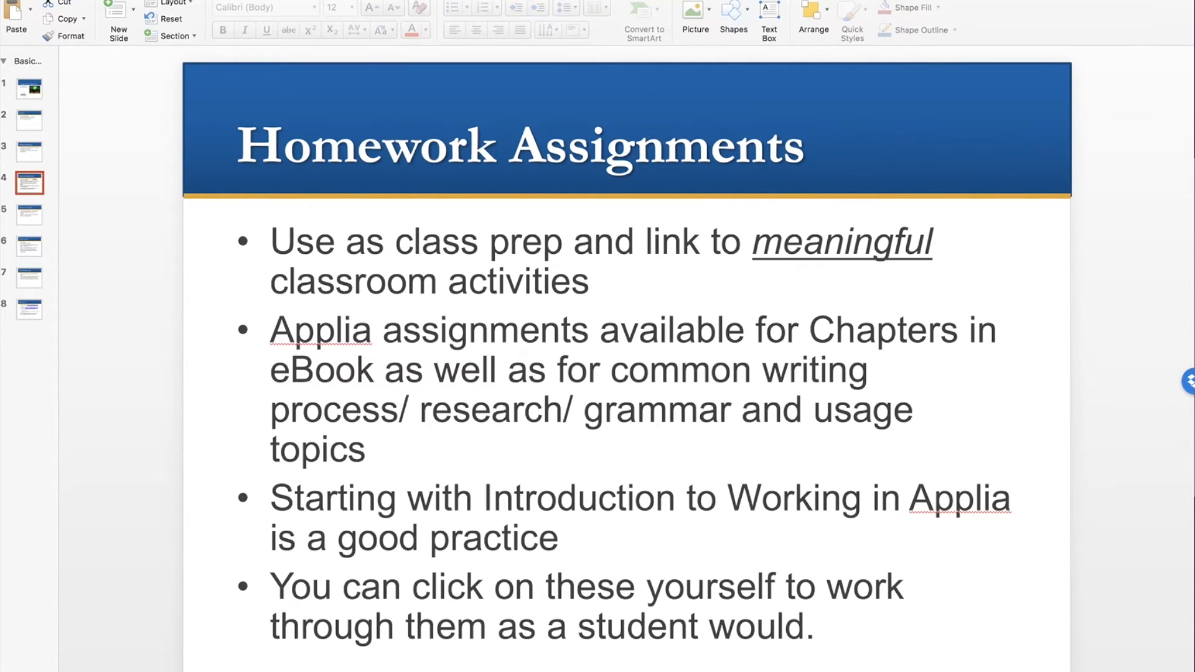